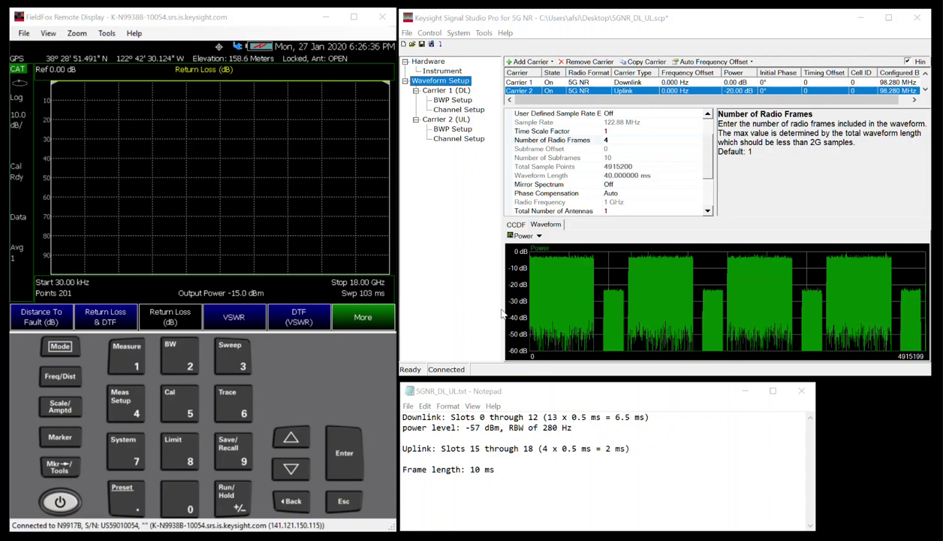
Enlarge the carrier table and show Carrier 1 (DL) Channel Setup with its slot allocation map
{"action": "left_click", "coordinate": [490, 264]}
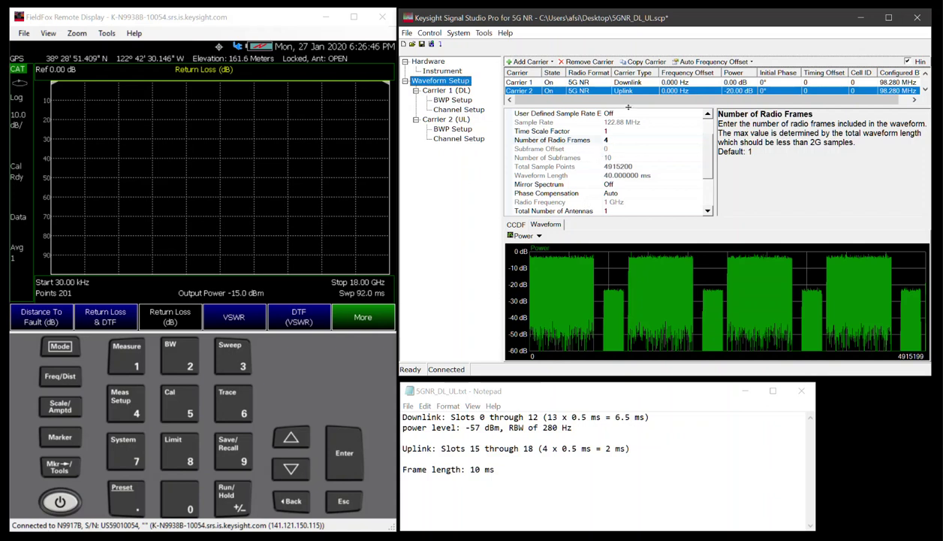
{"action": "left_click_drag", "start_coordinate": [628, 107], "coordinate": [628, 123]}
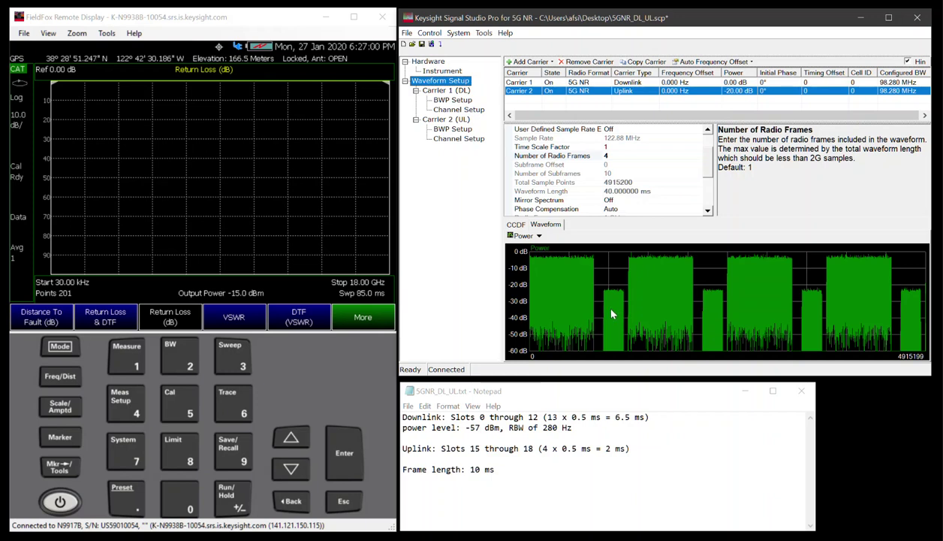
{"action": "left_click", "coordinate": [459, 109]}
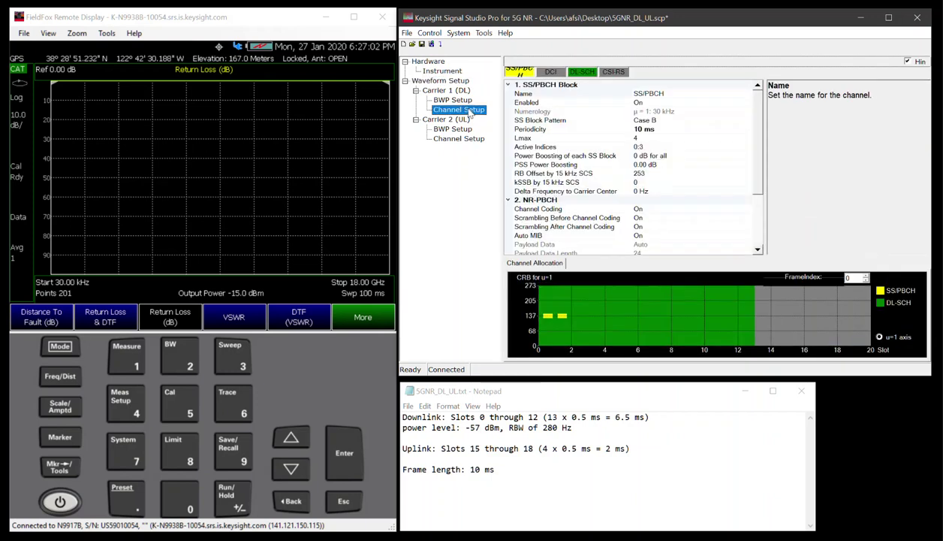
Check DL-SCH slots 0:12 and uplink slots 15:18, then return to Waveform Setup
{"action": "left_click", "coordinate": [587, 73]}
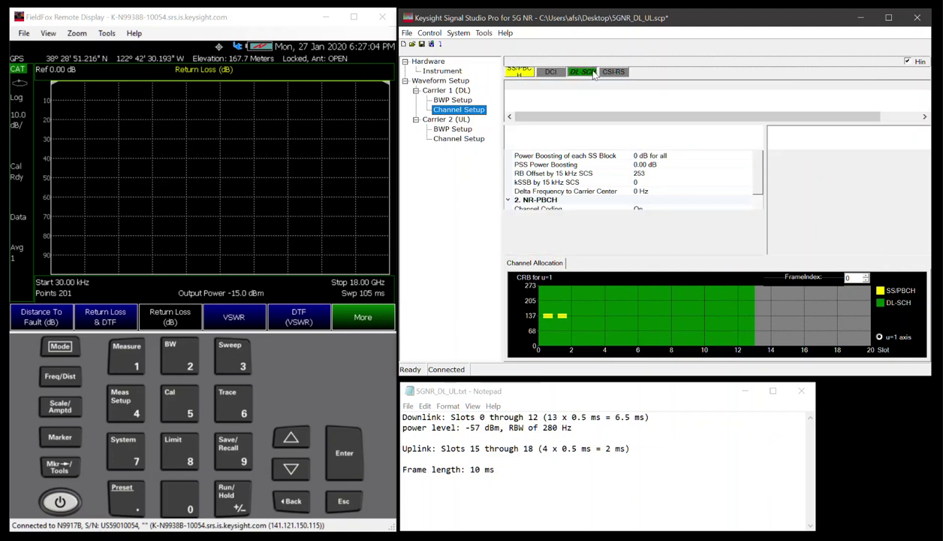
{"action": "scroll", "coordinate": [634, 207], "scroll_direction": "down", "scroll_amount": 5}
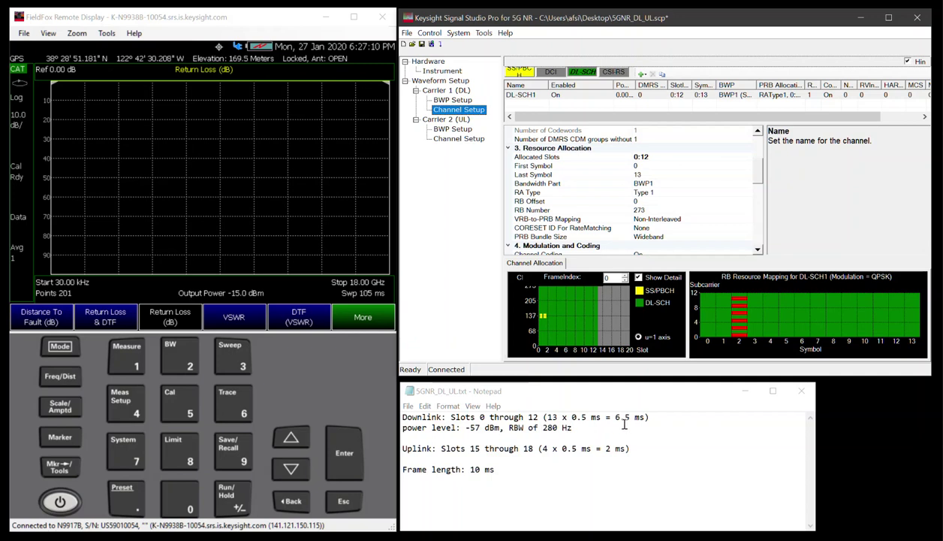
{"action": "left_click", "coordinate": [459, 139]}
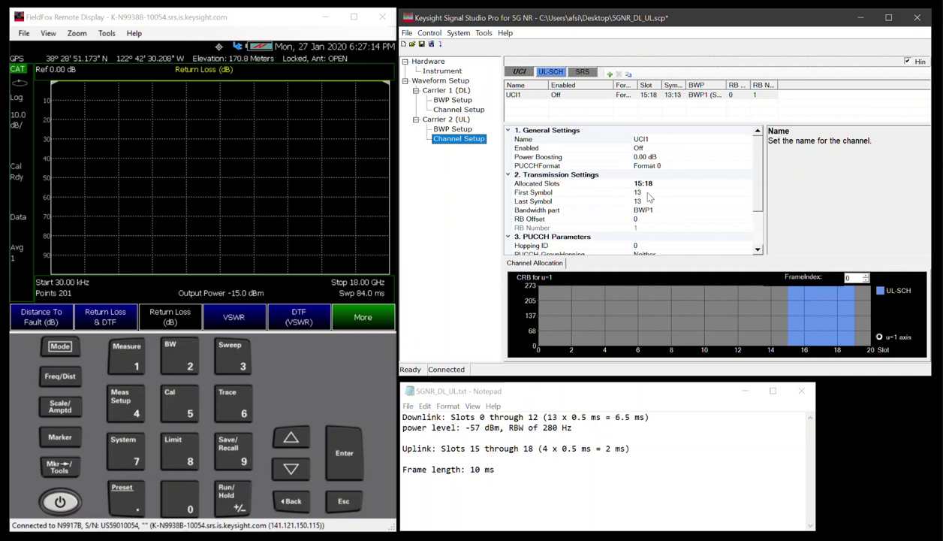
{"action": "left_click", "coordinate": [441, 81]}
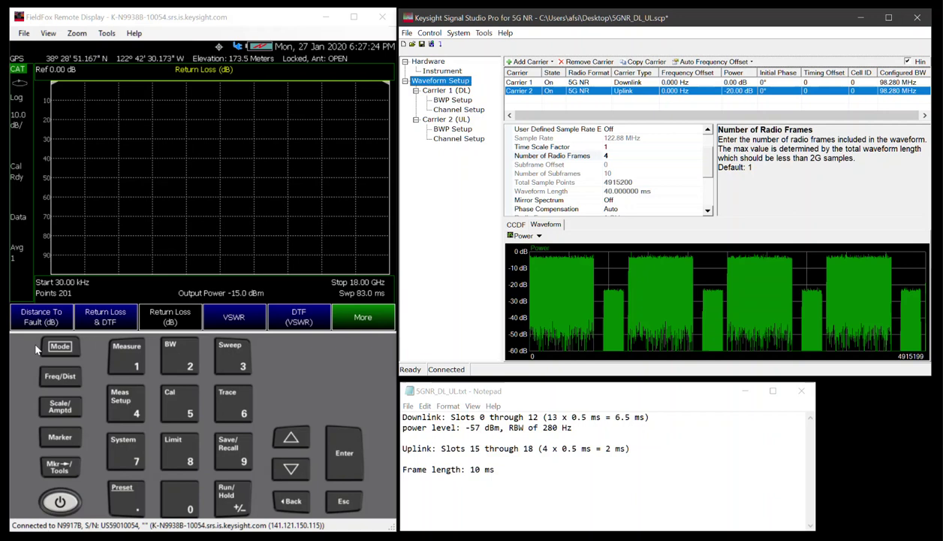
{"action": "left_click", "coordinate": [60, 346]}
Switch FieldFox to SA, then Real-Time SA at 1 GHz center and 100 MHz span
{"action": "left_click", "coordinate": [167, 320]}
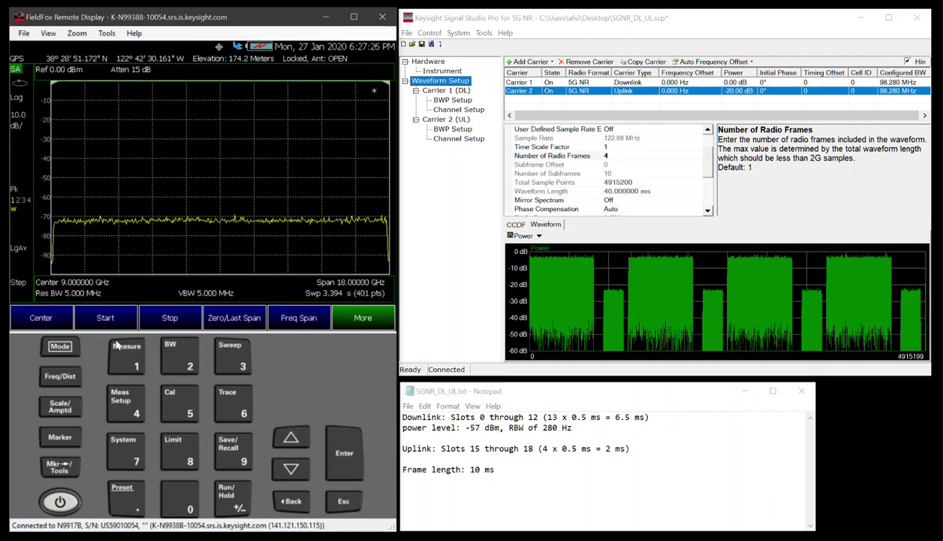
{"action": "left_click", "coordinate": [56, 349]}
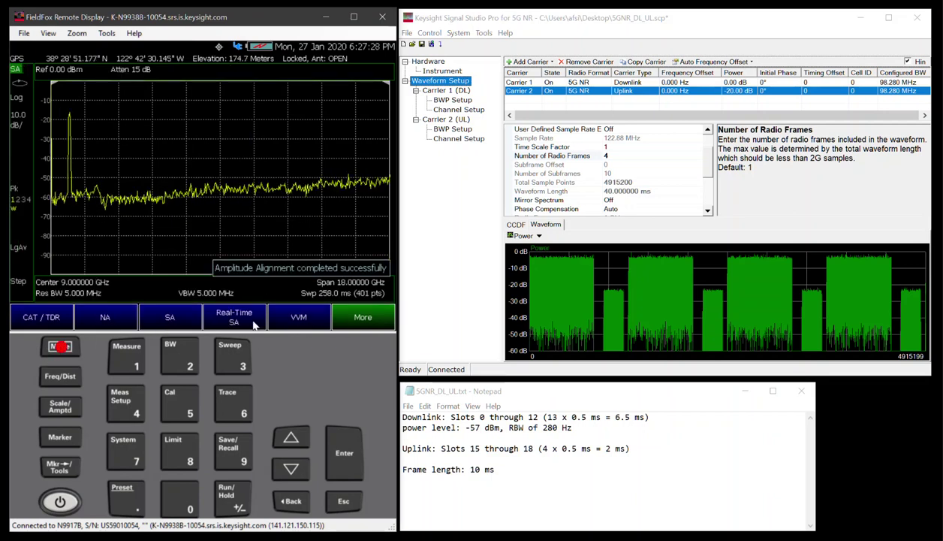
{"action": "left_click", "coordinate": [253, 321]}
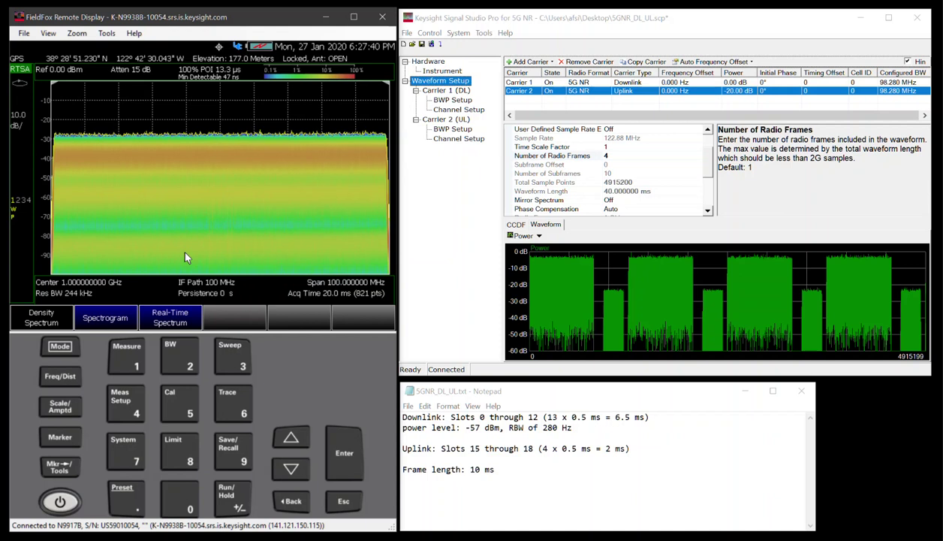
{"action": "left_click", "coordinate": [113, 323]}
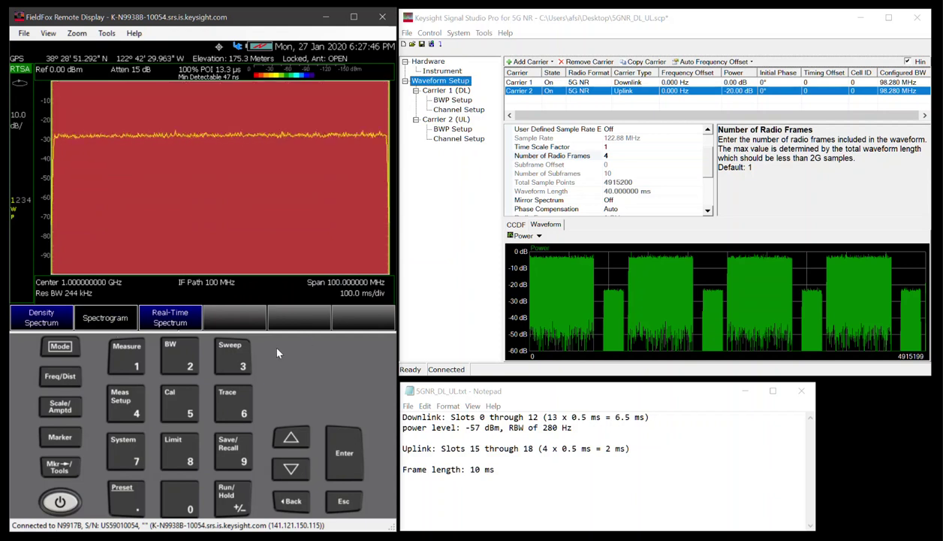
Set the spectrogram time per division to 10 ms
{"action": "left_click", "coordinate": [229, 354]}
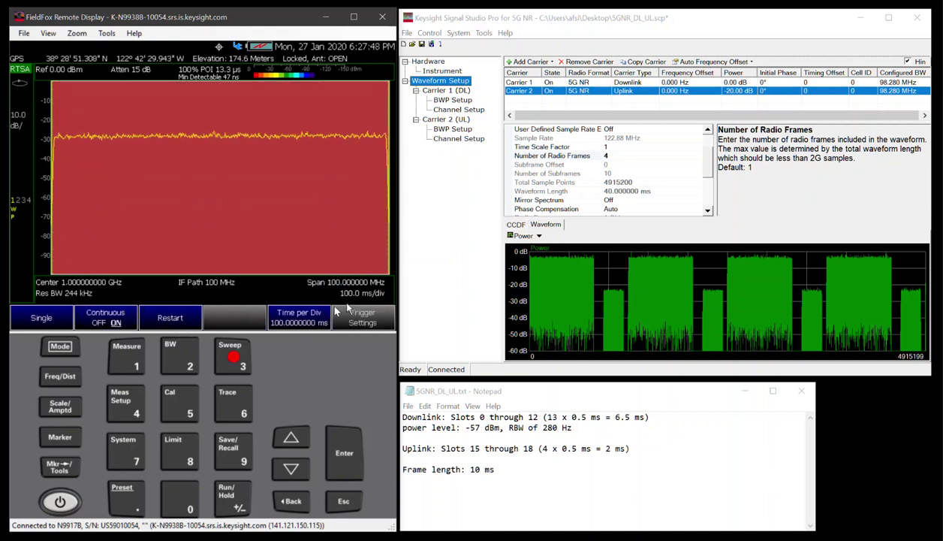
{"action": "left_click", "coordinate": [327, 313]}
{"action": "left_click", "coordinate": [128, 359]}
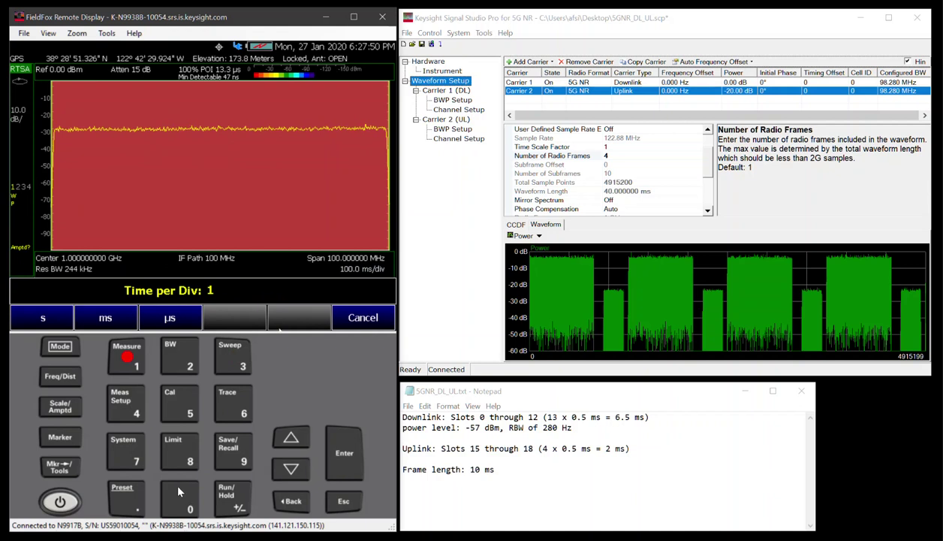
{"action": "left_click", "coordinate": [179, 496]}
{"action": "left_click", "coordinate": [105, 317]}
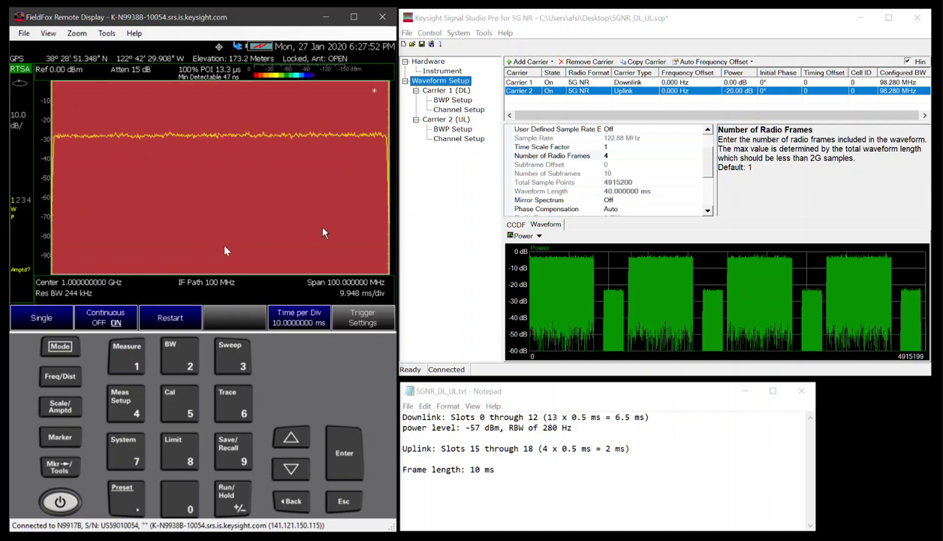
Set the spectrogram colour limits to -80 dBm blue and -10 dBm red
{"action": "left_click", "coordinate": [128, 403]}
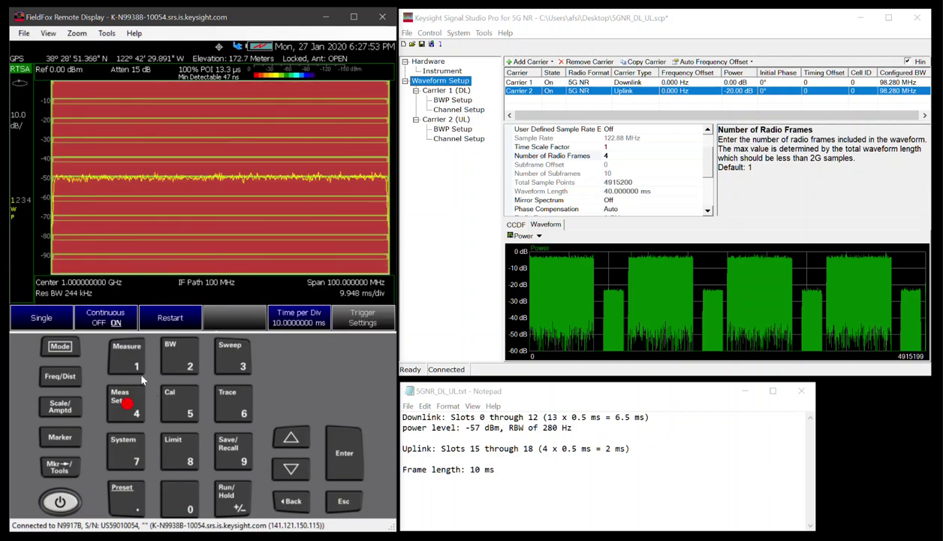
{"action": "left_click", "coordinate": [169, 317]}
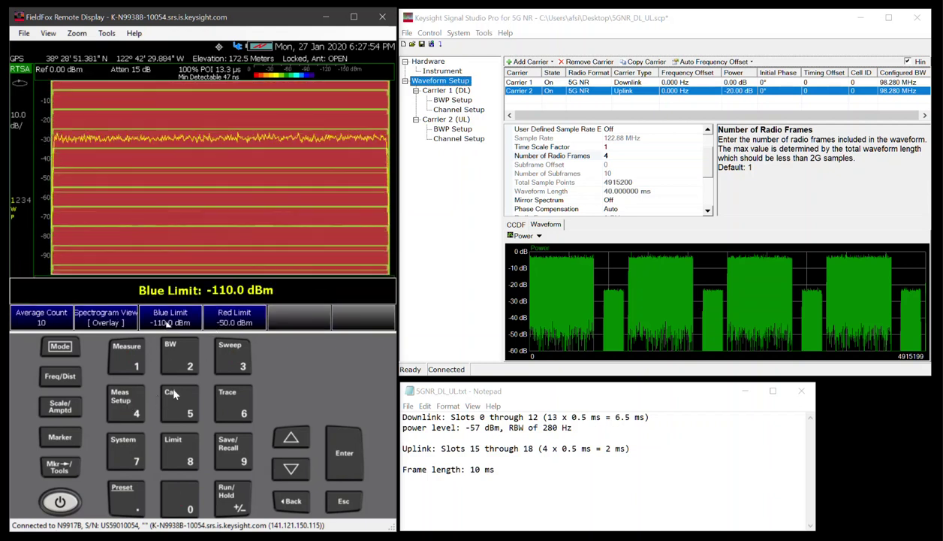
{"action": "left_click", "coordinate": [190, 464]}
{"action": "left_click", "coordinate": [190, 499]}
{"action": "left_click", "coordinate": [233, 499]}
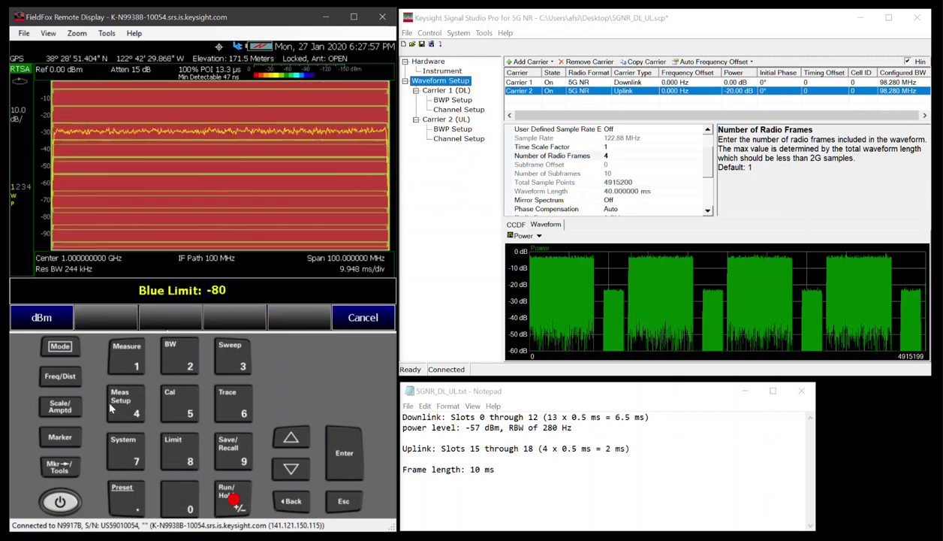
{"action": "left_click", "coordinate": [45, 318]}
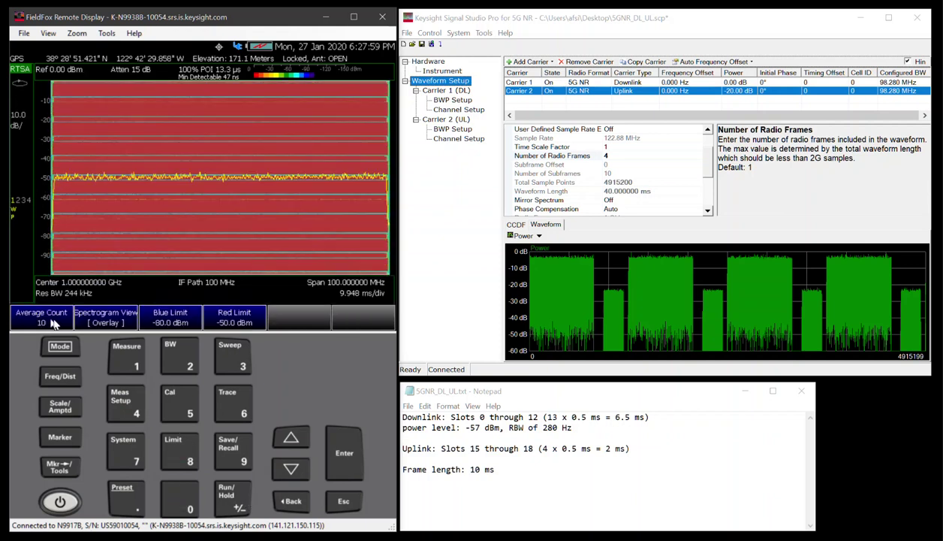
{"action": "left_click", "coordinate": [128, 366]}
{"action": "left_click", "coordinate": [190, 499]}
{"action": "left_click", "coordinate": [233, 498]}
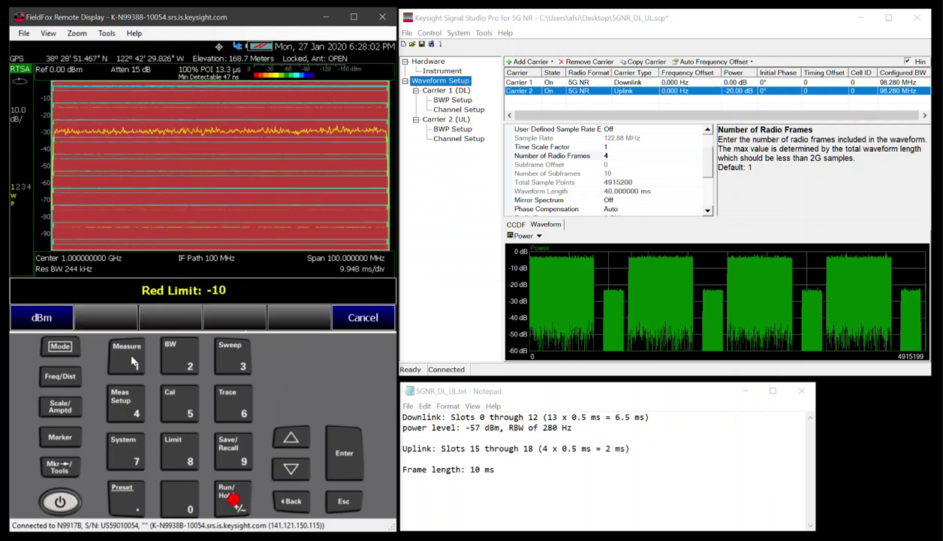
{"action": "left_click", "coordinate": [131, 363]}
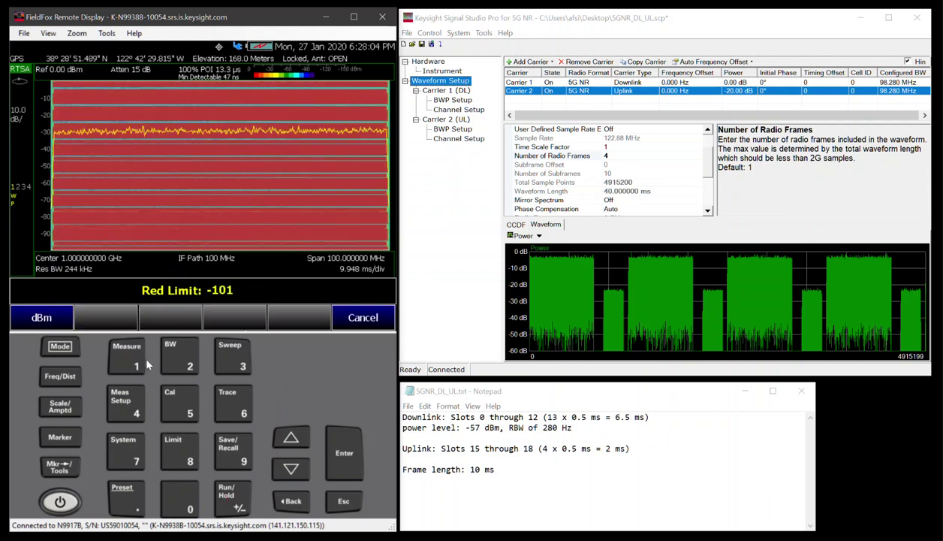
{"action": "left_click", "coordinate": [292, 501]}
{"action": "left_click", "coordinate": [43, 319]}
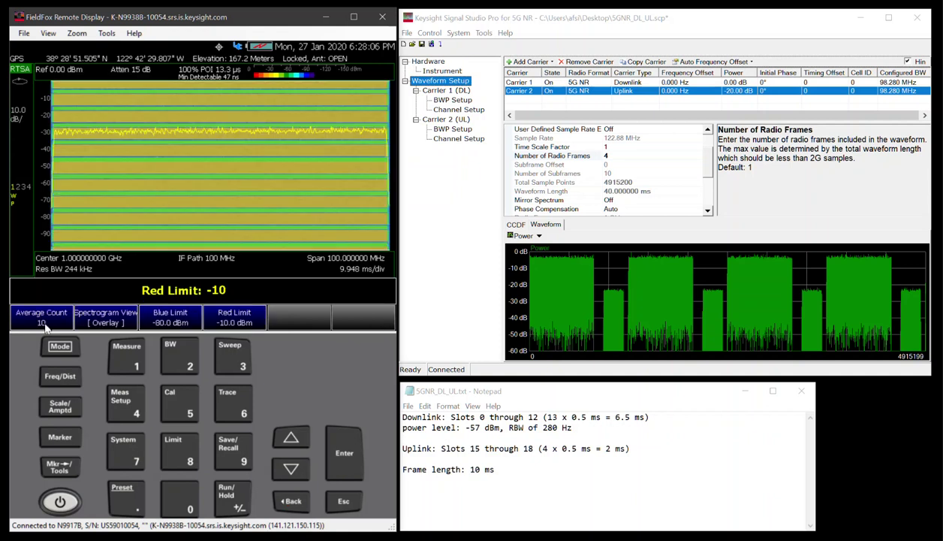
{"action": "left_click", "coordinate": [339, 501]}
Hold the spectrogram, step time per division to 2 ms then 1 ms, and hold again
{"action": "left_click", "coordinate": [233, 498]}
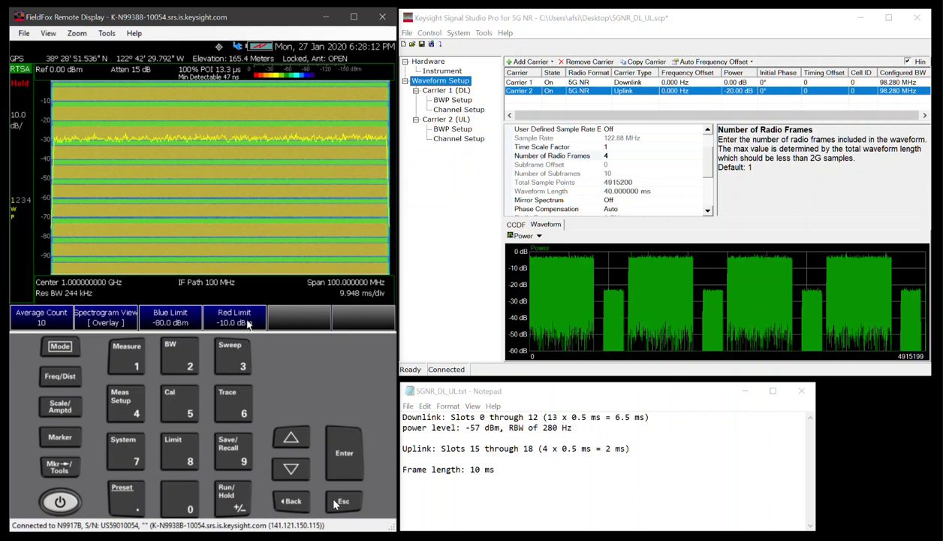
{"action": "left_click", "coordinate": [238, 363]}
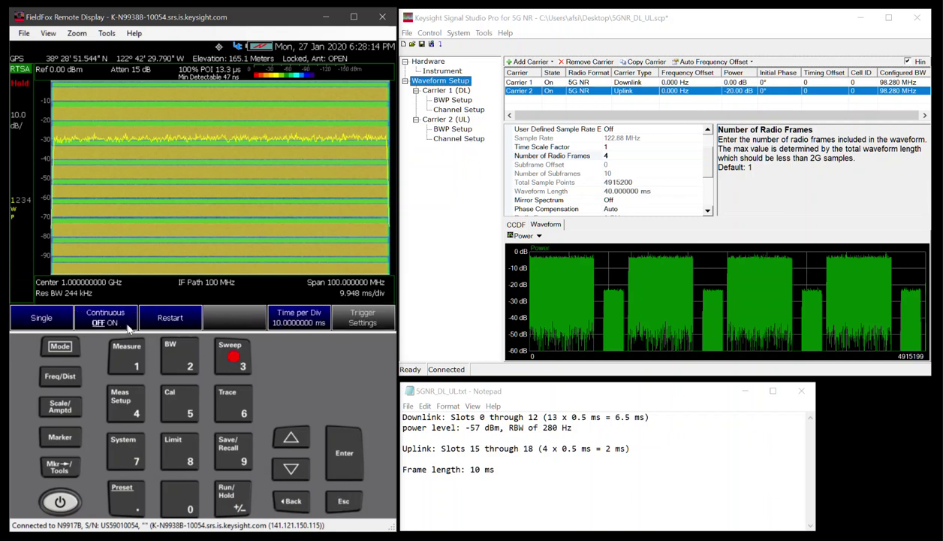
{"action": "left_click", "coordinate": [299, 316]}
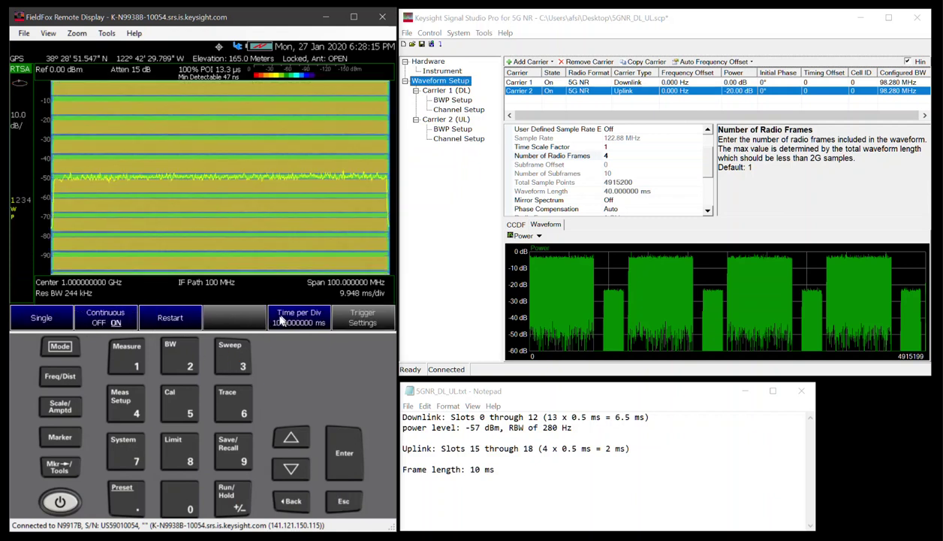
{"action": "left_click", "coordinate": [178, 357]}
{"action": "left_click", "coordinate": [104, 321]}
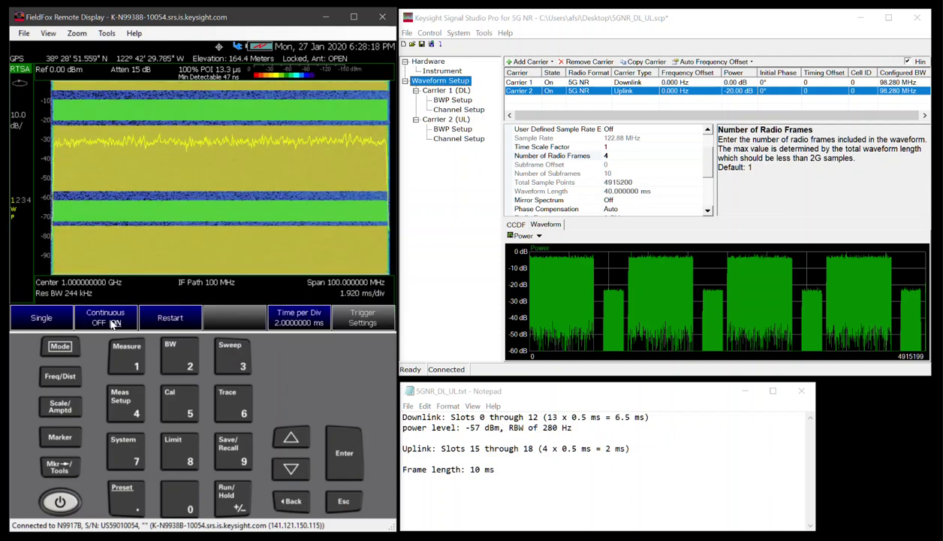
{"action": "left_click", "coordinate": [302, 321]}
{"action": "left_click", "coordinate": [126, 365]}
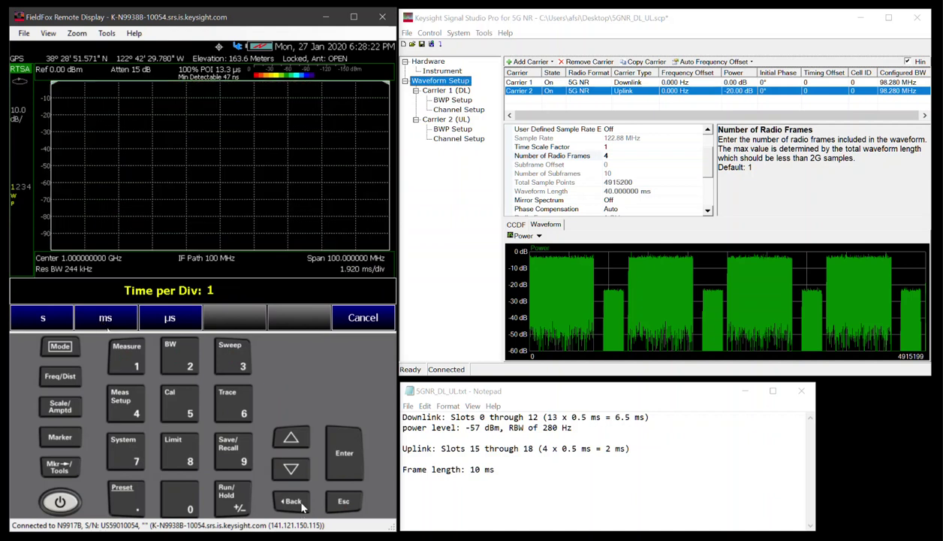
{"action": "left_click", "coordinate": [105, 321]}
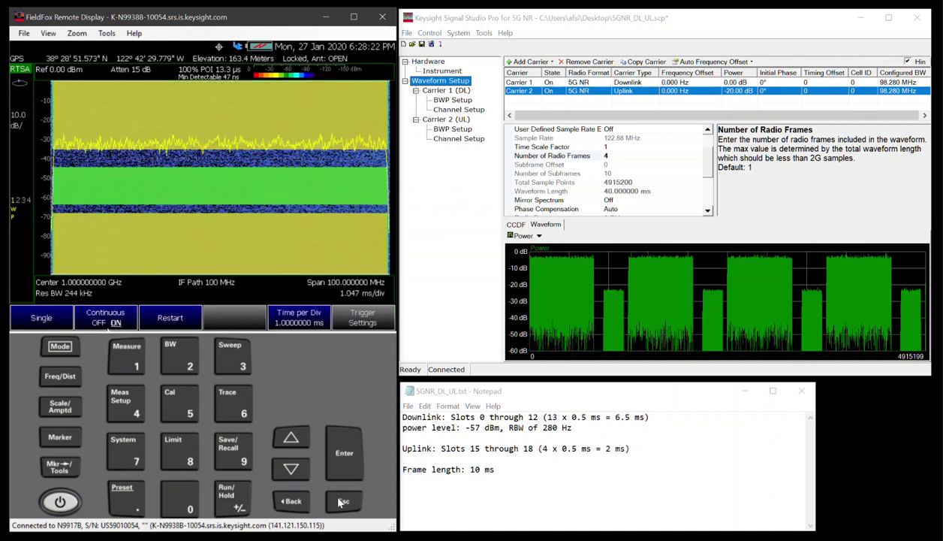
{"action": "left_click", "coordinate": [237, 502]}
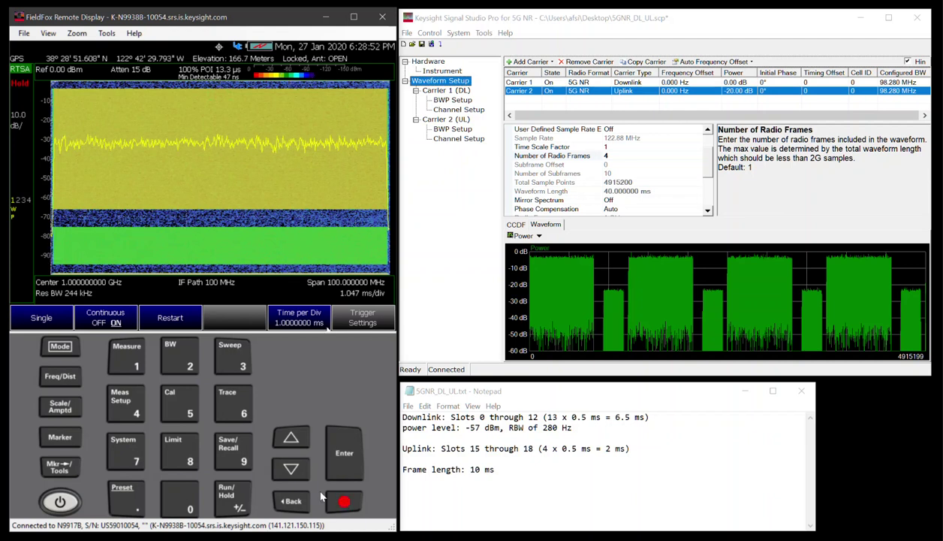
Return to SA mode with a 1 GHz center frequency and 100 MHz span
{"action": "left_click", "coordinate": [60, 347]}
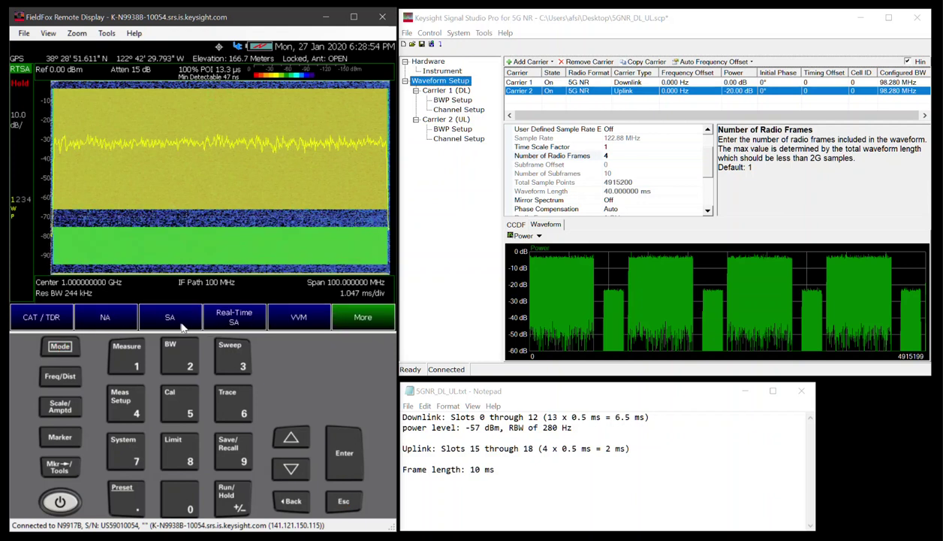
{"action": "left_click", "coordinate": [180, 322]}
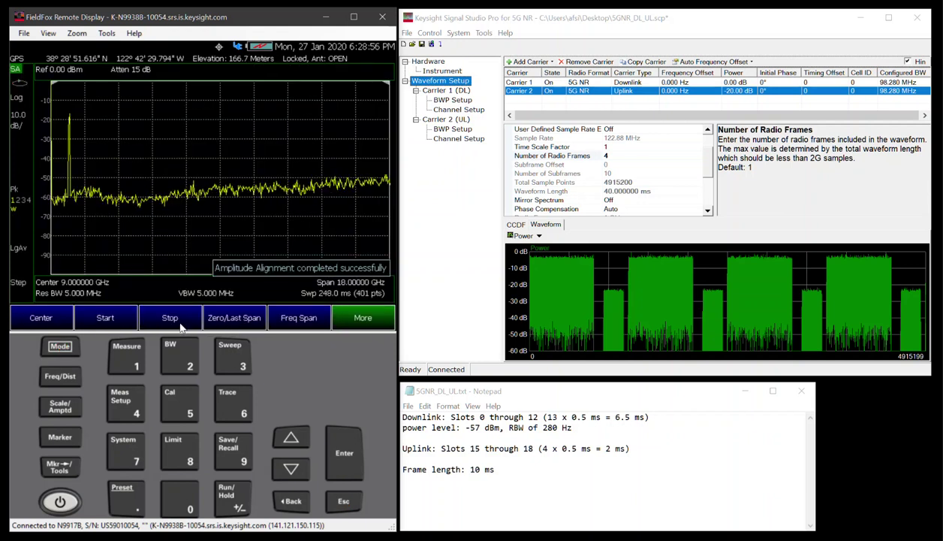
{"action": "left_click", "coordinate": [140, 366]}
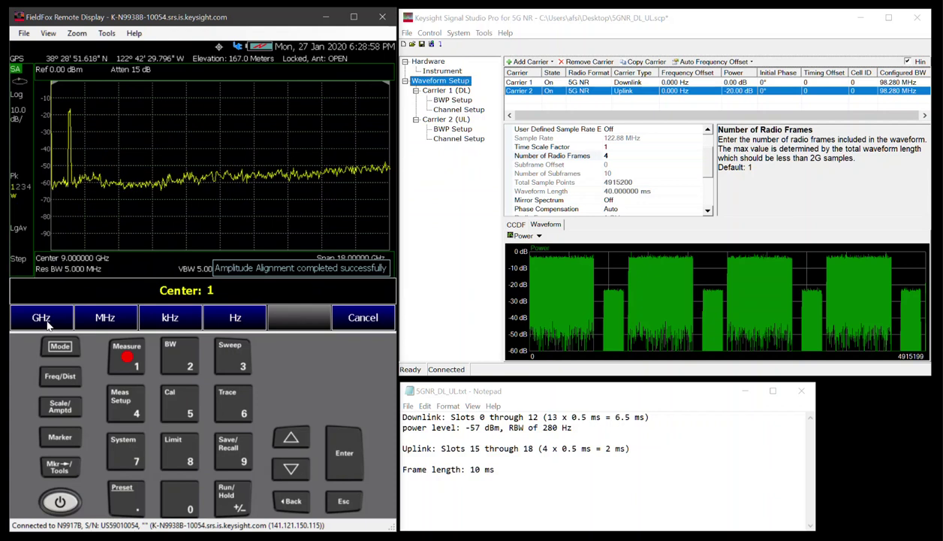
{"action": "left_click", "coordinate": [40, 318]}
{"action": "left_click", "coordinate": [312, 319]}
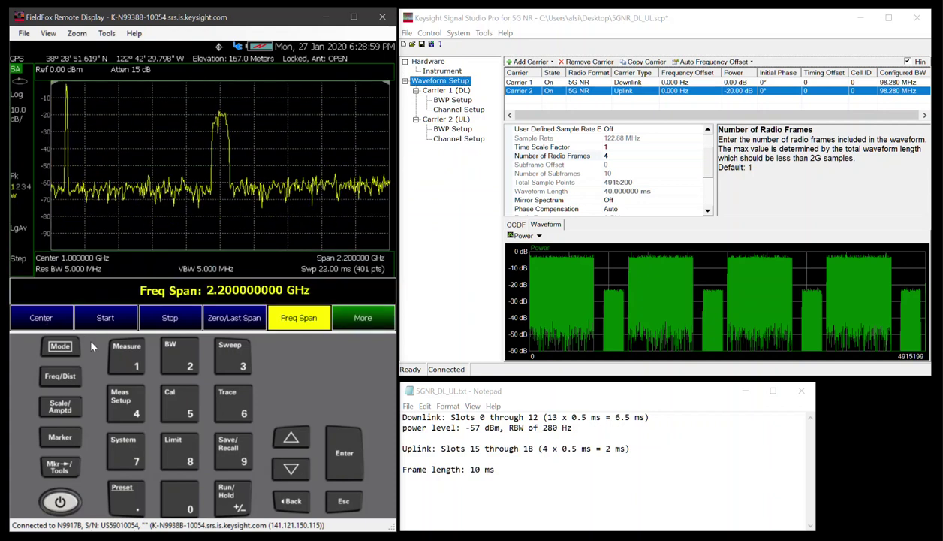
{"action": "left_click", "coordinate": [134, 362]}
{"action": "left_click", "coordinate": [180, 495]}
{"action": "left_click", "coordinate": [180, 496]}
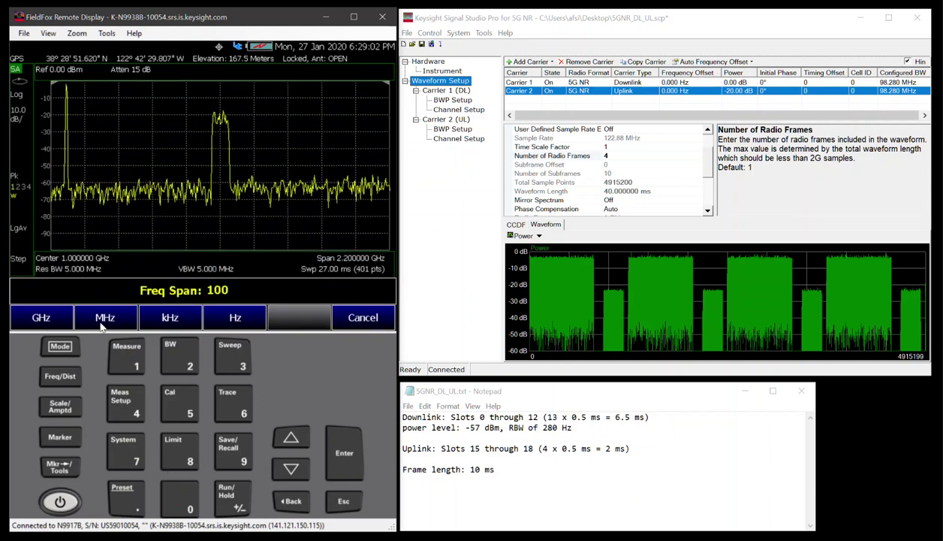
{"action": "left_click", "coordinate": [105, 318]}
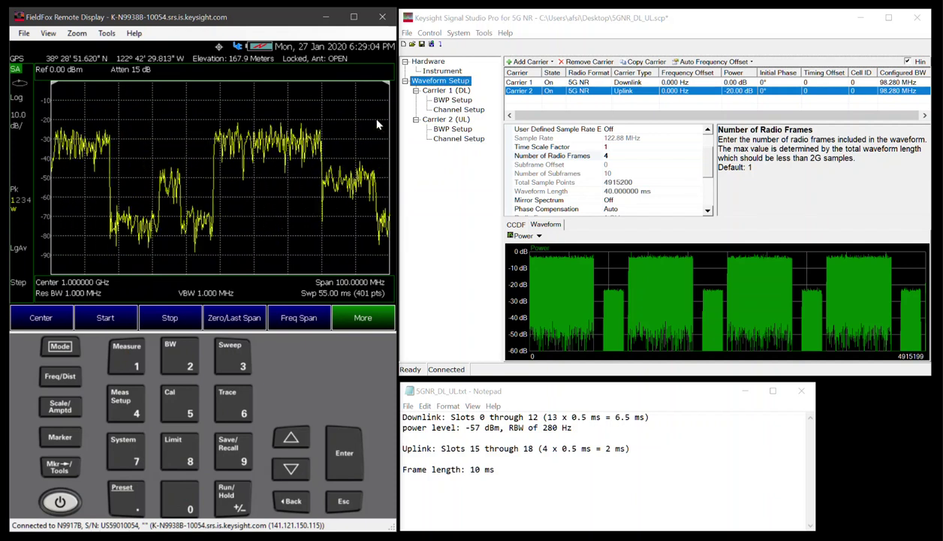
Set the sweep trigger type to Periodic
{"action": "left_click", "coordinate": [239, 354]}
{"action": "left_click", "coordinate": [366, 321]}
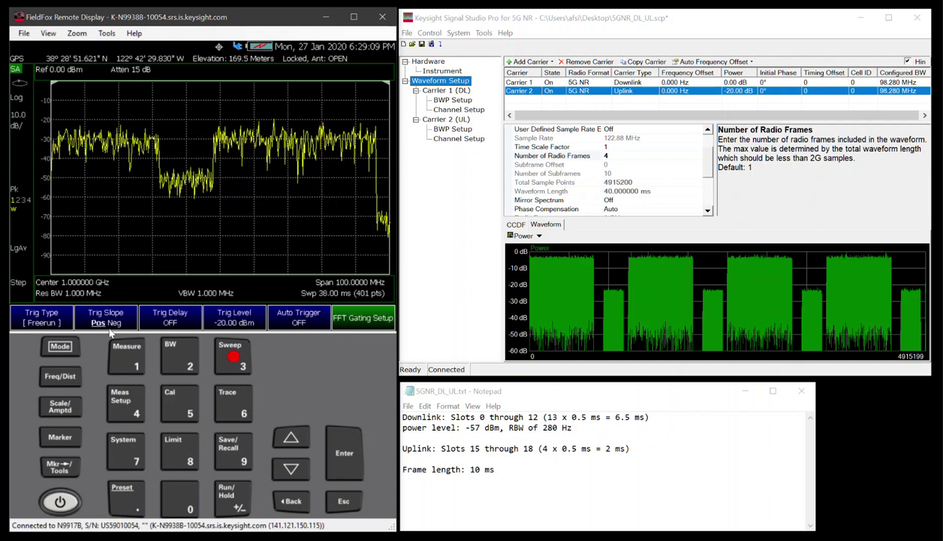
{"action": "left_click", "coordinate": [51, 321]}
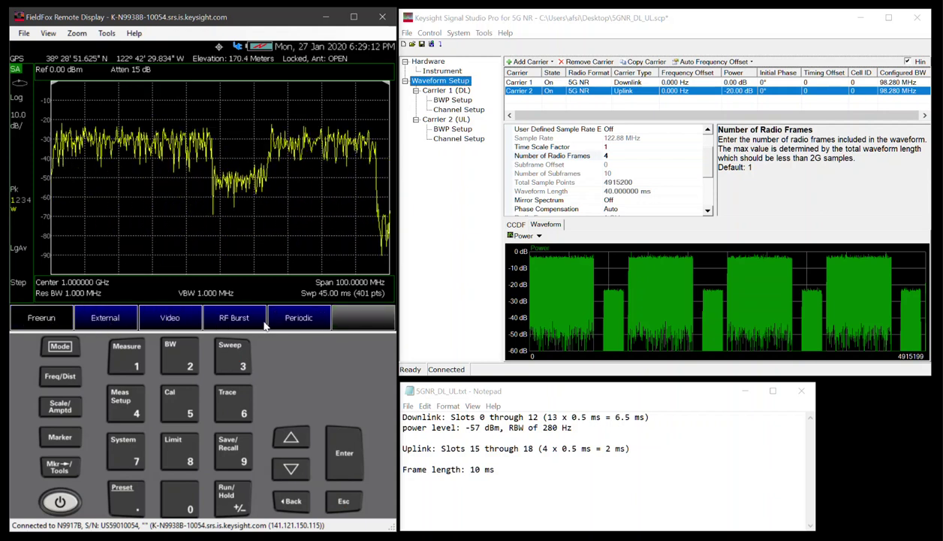
{"action": "left_click", "coordinate": [300, 319]}
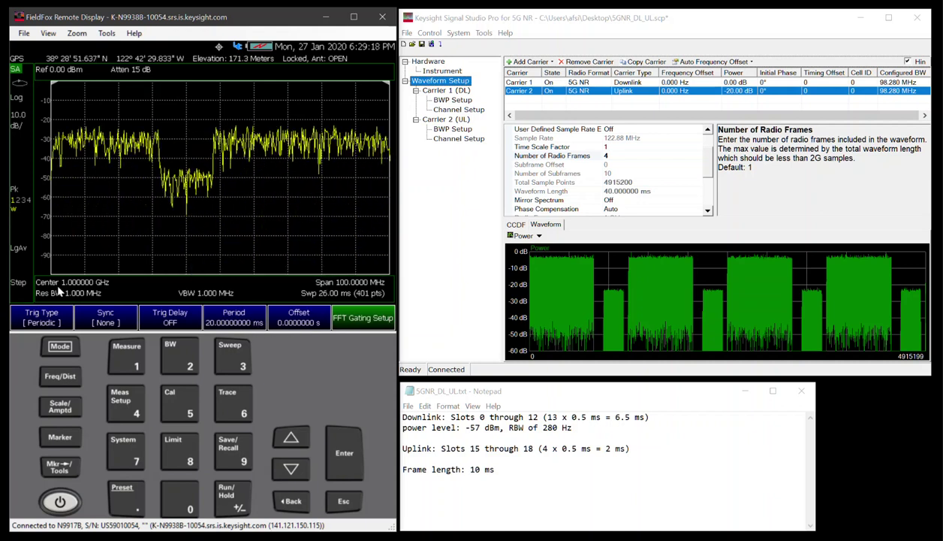
{"action": "left_click", "coordinate": [190, 358]}
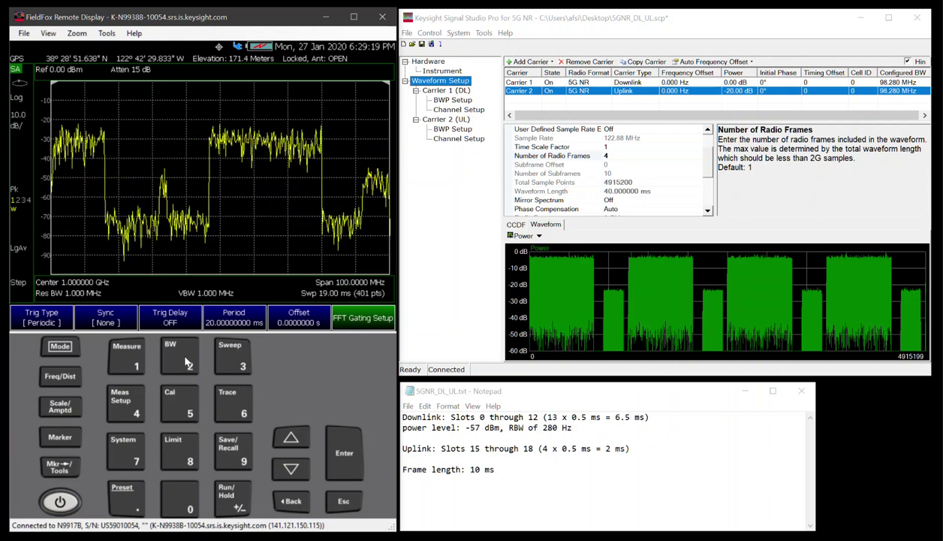
Lower the resolution bandwidth to 100 kHz
{"action": "left_click", "coordinate": [291, 468]}
{"action": "left_click", "coordinate": [291, 468]}
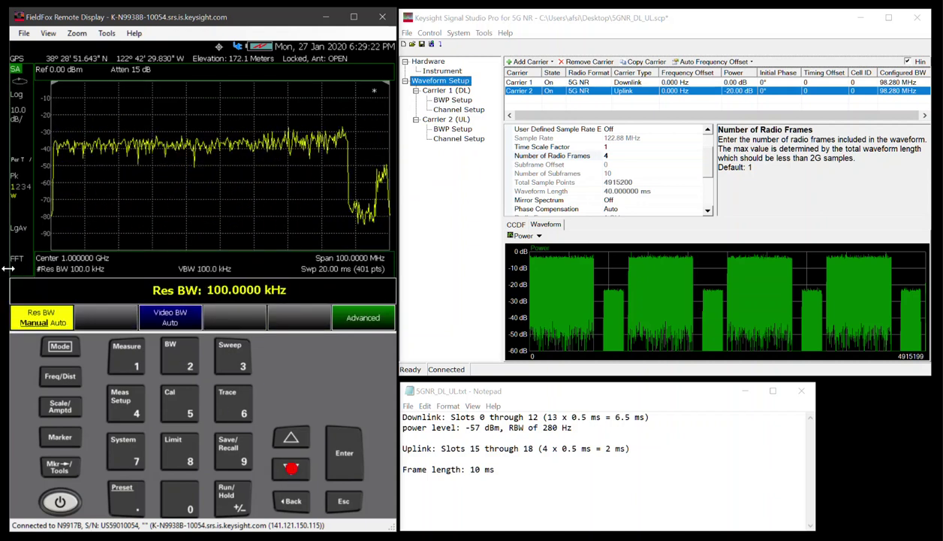
{"action": "left_click", "coordinate": [336, 509]}
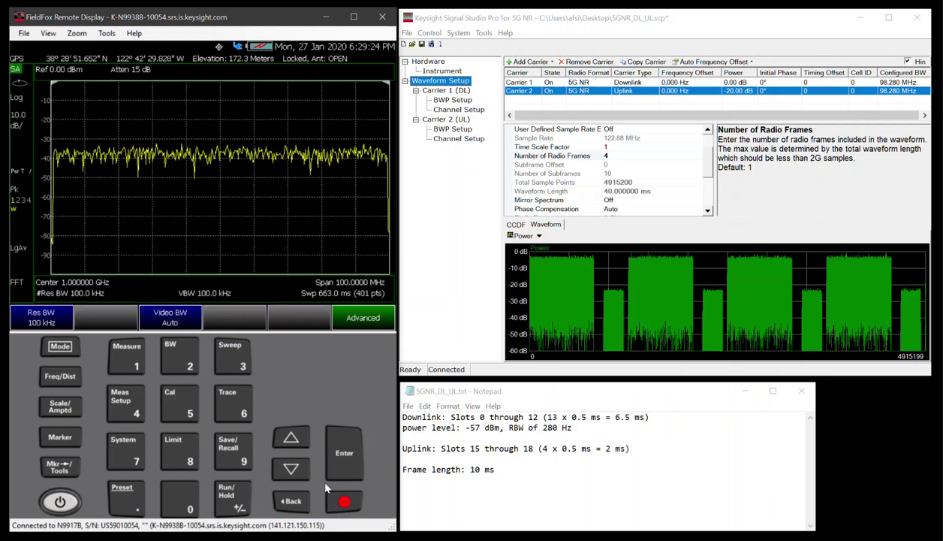
Set the periodic trigger period to 10 ms and sync it to External
{"action": "left_click", "coordinate": [243, 366]}
{"action": "left_click", "coordinate": [363, 317]}
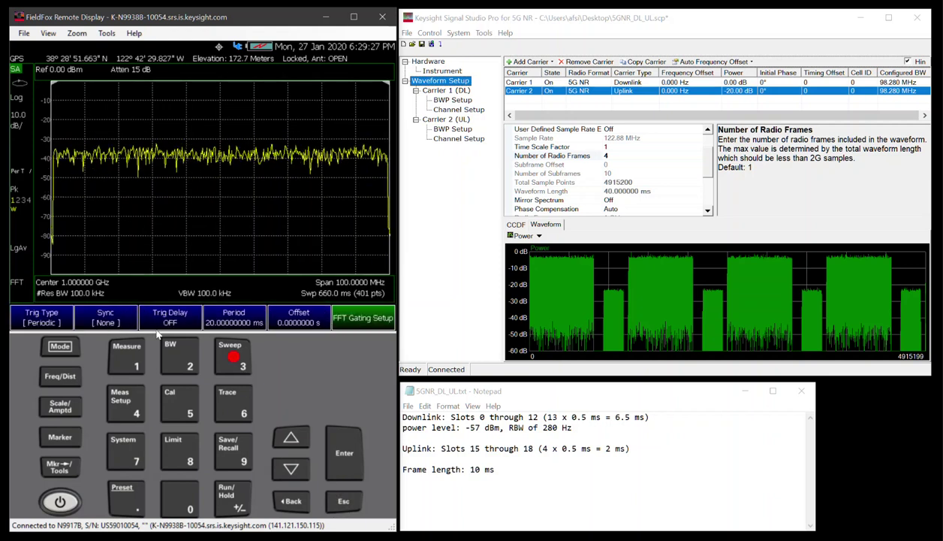
{"action": "left_click", "coordinate": [245, 321]}
{"action": "left_click", "coordinate": [179, 498]}
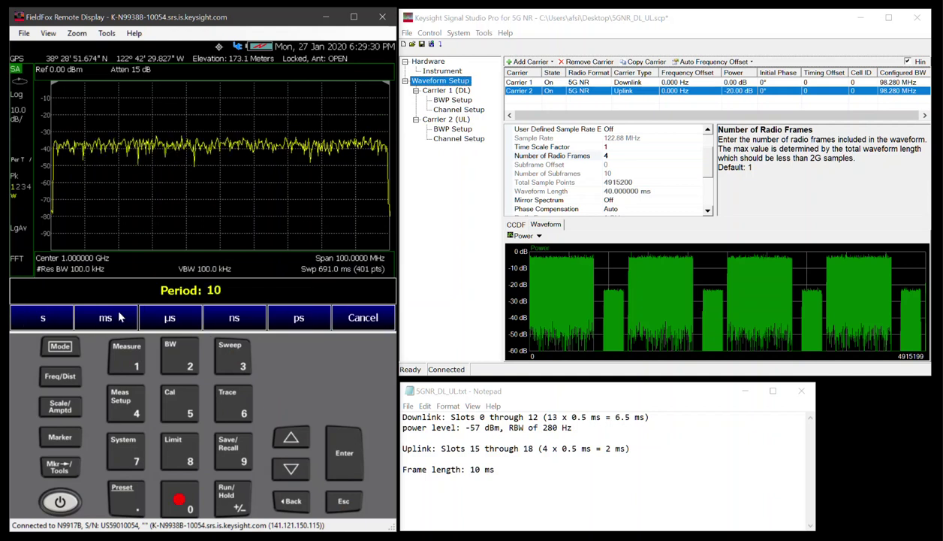
{"action": "left_click", "coordinate": [118, 315]}
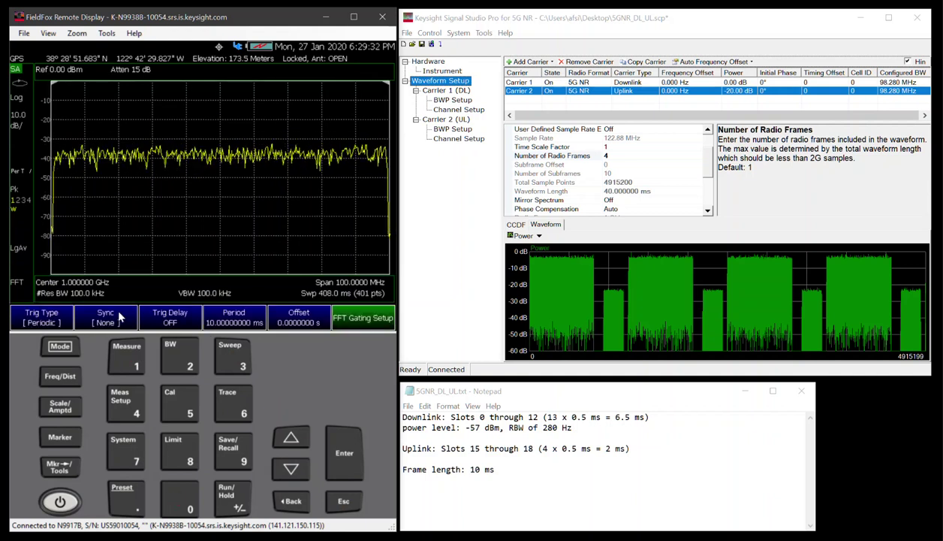
{"action": "left_click", "coordinate": [119, 317]}
{"action": "left_click", "coordinate": [119, 319]}
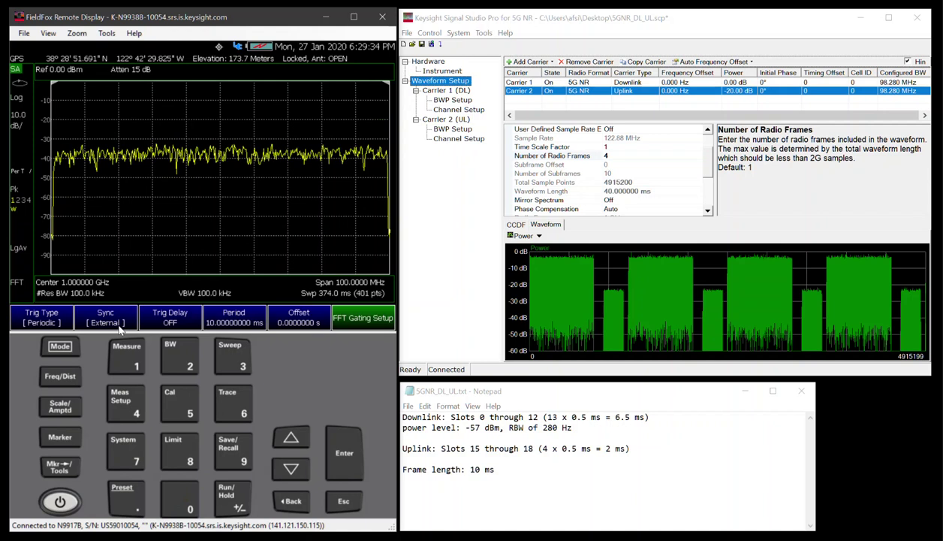
{"action": "left_click", "coordinate": [118, 323]}
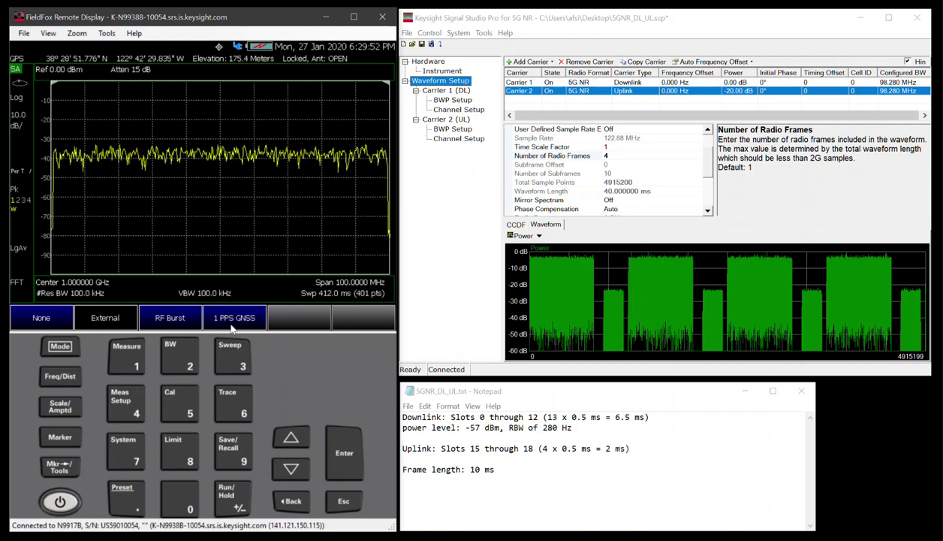
{"action": "left_click", "coordinate": [292, 501]}
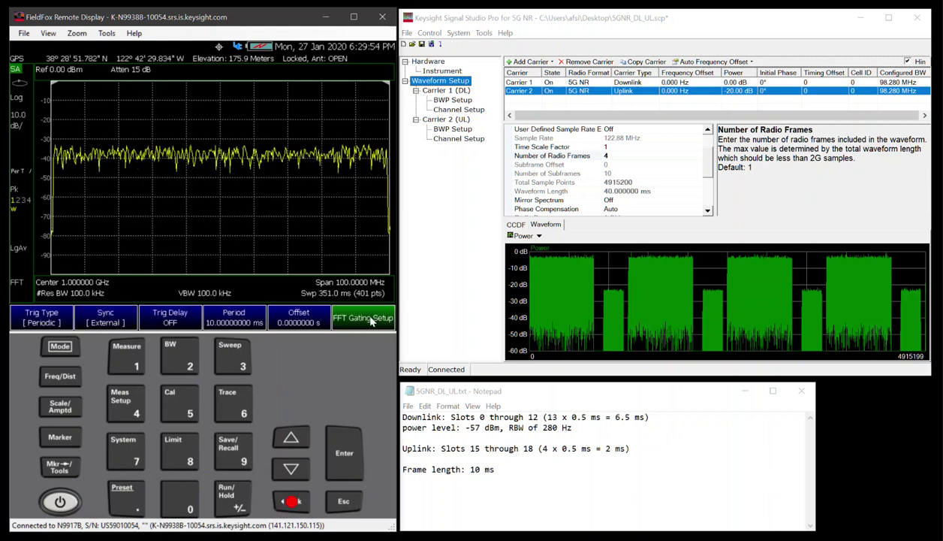
{"action": "left_click", "coordinate": [120, 324]}
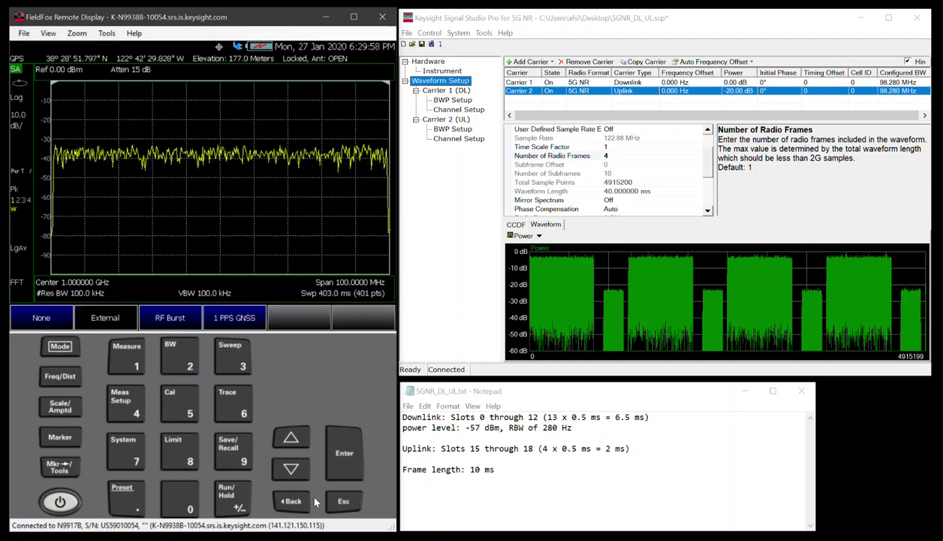
{"action": "left_click", "coordinate": [233, 358]}
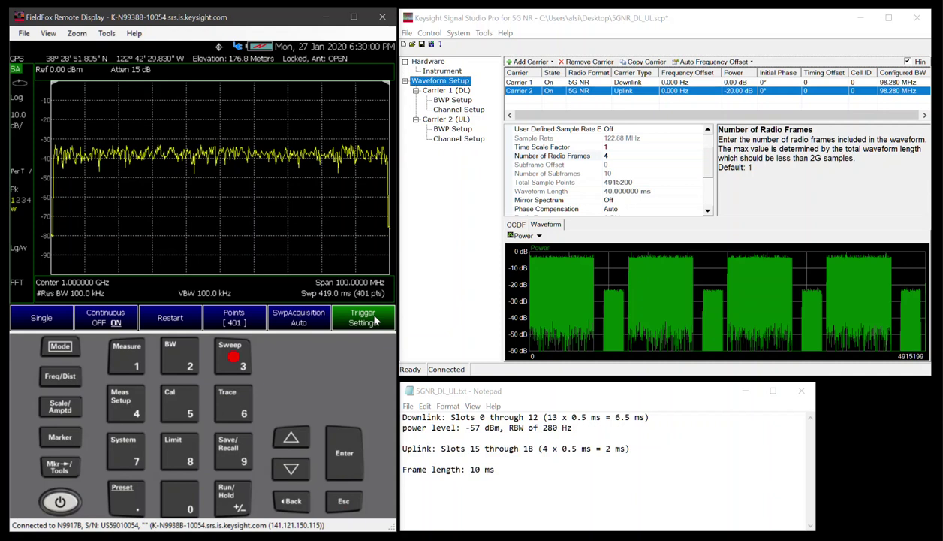
Turn Gate View on with a 20 ms gate view time
{"action": "left_click", "coordinate": [375, 320]}
{"action": "left_click", "coordinate": [374, 317]}
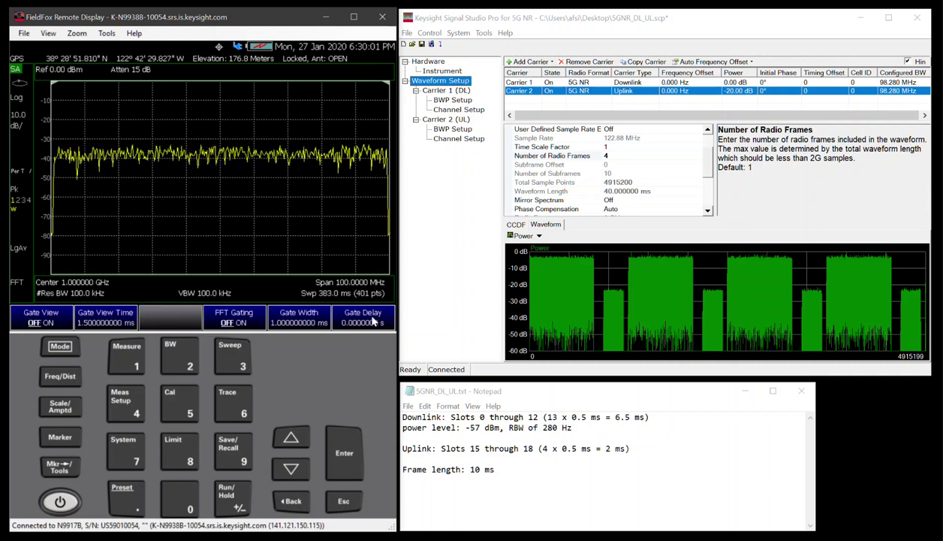
{"action": "left_click", "coordinate": [66, 325]}
{"action": "left_click", "coordinate": [105, 319]}
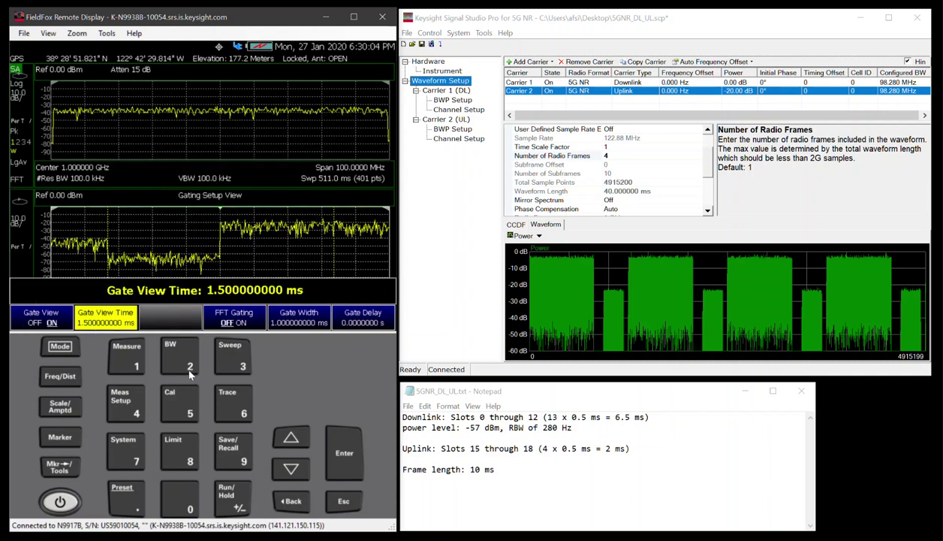
{"action": "left_click", "coordinate": [190, 372]}
{"action": "left_click", "coordinate": [180, 499]}
{"action": "left_click", "coordinate": [117, 319]}
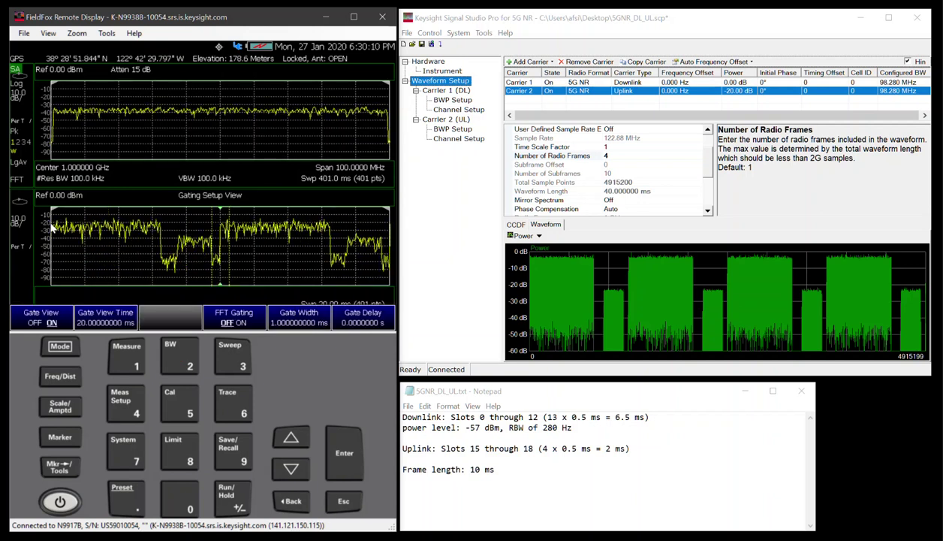
Set the gate width to 6.5 ms
{"action": "left_click", "coordinate": [304, 323]}
{"action": "left_click", "coordinate": [234, 406]}
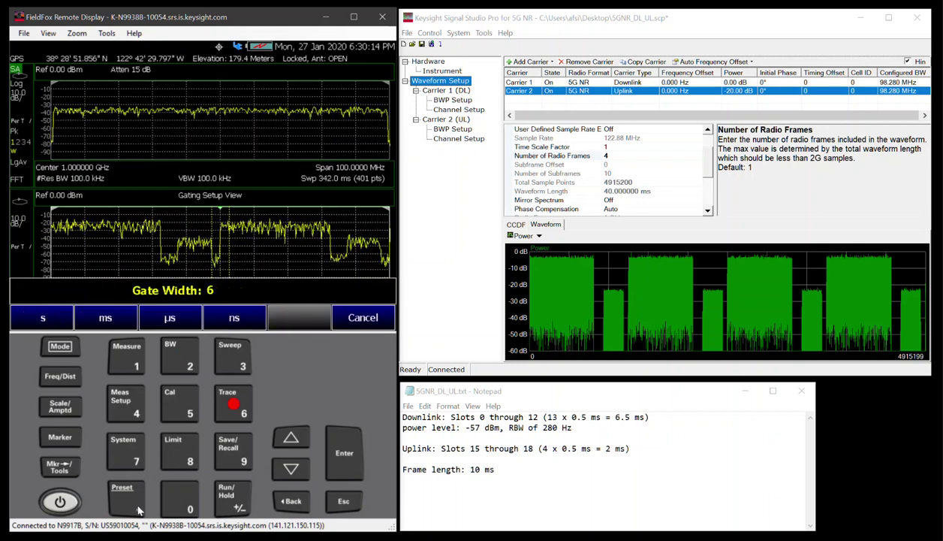
{"action": "left_click", "coordinate": [137, 509]}
{"action": "left_click", "coordinate": [190, 409]}
{"action": "left_click", "coordinate": [105, 319]}
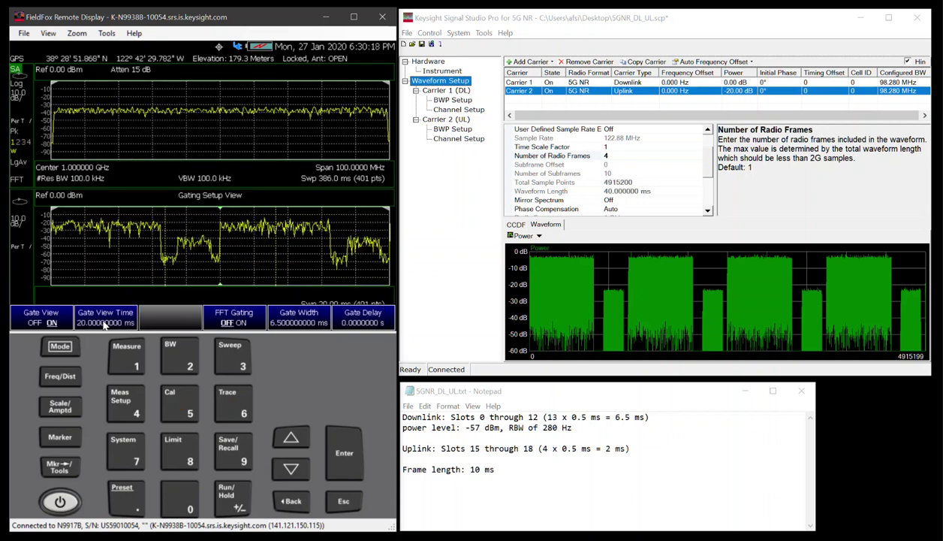
Adjust the gate delay to 3.2 ms and switch FFT gating on
{"action": "key", "text": "F6"}
{"action": "key", "text": "Down"}
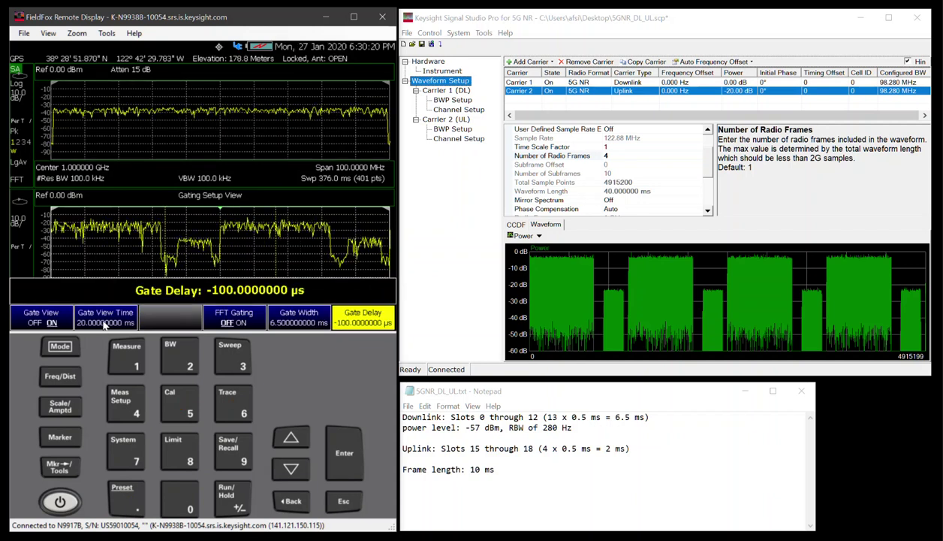
{"action": "key", "text": "Down"}
{"action": "key", "text": "Down"}
{"action": "key", "text": "Down"}
{"action": "key", "text": "Down"}
{"action": "key", "text": "Down"}
{"action": "key", "text": "Down"}
{"action": "key", "text": "Down"}
{"action": "key", "text": "Down"}
{"action": "key", "text": "Down"}
{"action": "key", "text": "Down"}
{"action": "key", "text": "Down"}
{"action": "key", "text": "Down"}
{"action": "key", "text": "Down"}
{"action": "key", "text": "Down"}
{"action": "key", "text": "Down"}
{"action": "key", "text": "Down"}
{"action": "key", "text": "Down"}
{"action": "key", "text": "Down"}
{"action": "key", "text": "Down"}
{"action": "key", "text": "Down"}
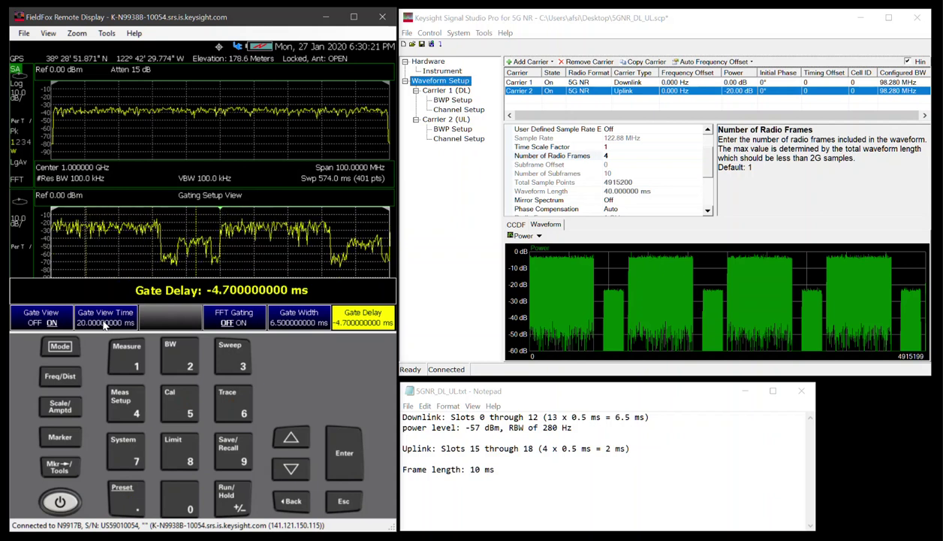
{"action": "key", "text": "Down"}
{"action": "key", "text": "Down"}
{"action": "key", "text": "Down"}
{"action": "key", "text": "Down"}
{"action": "key", "text": "Down"}
{"action": "key", "text": "Down"}
{"action": "key", "text": "Down"}
{"action": "key", "text": "Down"}
{"action": "key", "text": "Down"}
{"action": "key", "text": "Down"}
{"action": "key", "text": "Down"}
{"action": "key", "text": "Down"}
{"action": "key", "text": "Down"}
{"action": "key", "text": "Down"}
{"action": "key", "text": "Down"}
{"action": "key", "text": "Down"}
{"action": "key", "text": "Down"}
{"action": "key", "text": "Down"}
{"action": "key", "text": "Down"}
{"action": "key", "text": "Down"}
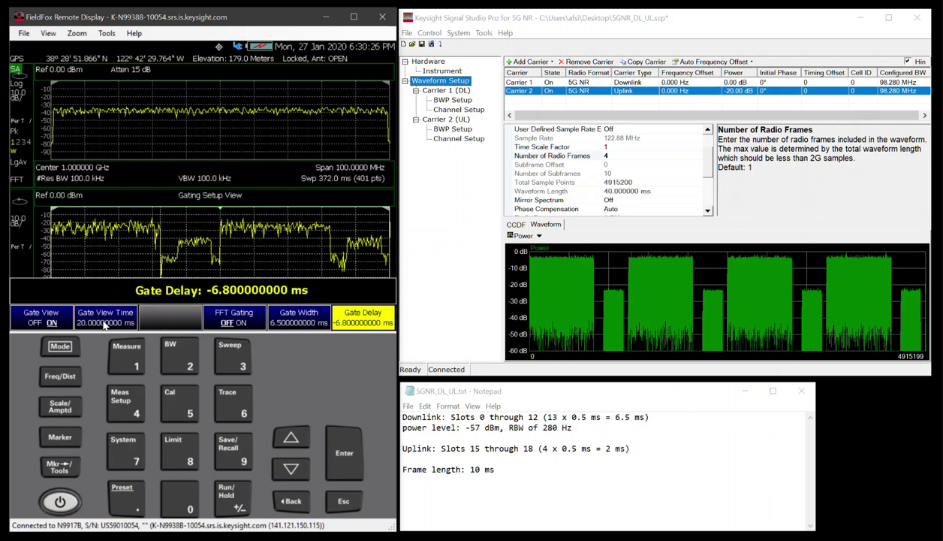
{"action": "key", "text": "Up"}
{"action": "key", "text": "Up"}
{"action": "key", "text": "Up"}
{"action": "key", "text": "Up"}
{"action": "key", "text": "Up"}
{"action": "key", "text": "Up"}
{"action": "key", "text": "Up"}
{"action": "key", "text": "Up"}
{"action": "key", "text": "Up"}
{"action": "key", "text": "Up"}
{"action": "key", "text": "Up"}
{"action": "key", "text": "Up"}
{"action": "key", "text": "Up"}
{"action": "key", "text": "Up"}
{"action": "key", "text": "Up"}
{"action": "key", "text": "Up"}
{"action": "key", "text": "Up"}
{"action": "key", "text": "Up"}
{"action": "key", "text": "Up"}
{"action": "key", "text": "Up"}
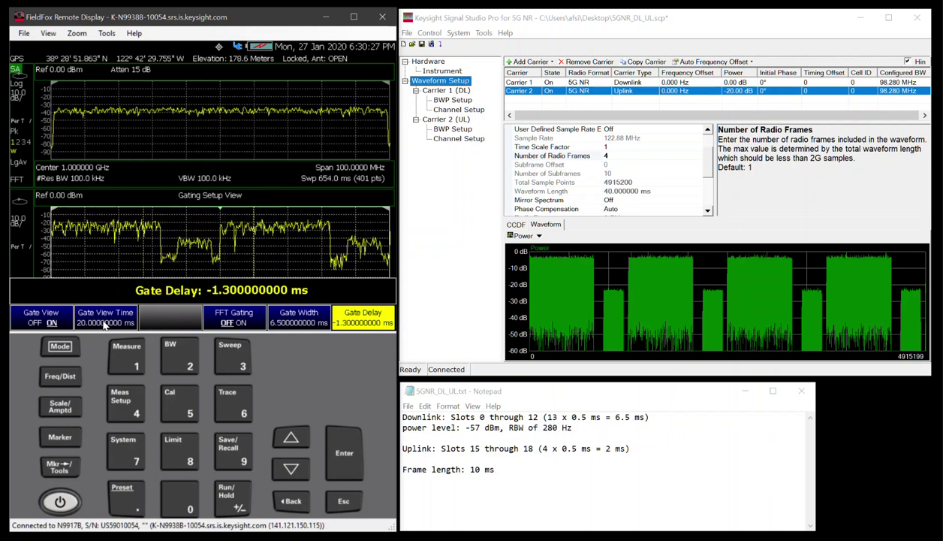
{"action": "key", "text": "Up"}
{"action": "key", "text": "Up"}
{"action": "key", "text": "Up"}
{"action": "key", "text": "Up"}
{"action": "key", "text": "Up"}
{"action": "key", "text": "Up"}
{"action": "key", "text": "Up"}
{"action": "key", "text": "Up"}
{"action": "key", "text": "Up"}
{"action": "key", "text": "Up"}
{"action": "key", "text": "Up"}
{"action": "key", "text": "Up"}
{"action": "key", "text": "Up"}
{"action": "key", "text": "Up"}
{"action": "key", "text": "Up"}
{"action": "key", "text": "Up"}
{"action": "key", "text": "Up"}
{"action": "key", "text": "Up"}
{"action": "key", "text": "Up"}
{"action": "key", "text": "Up"}
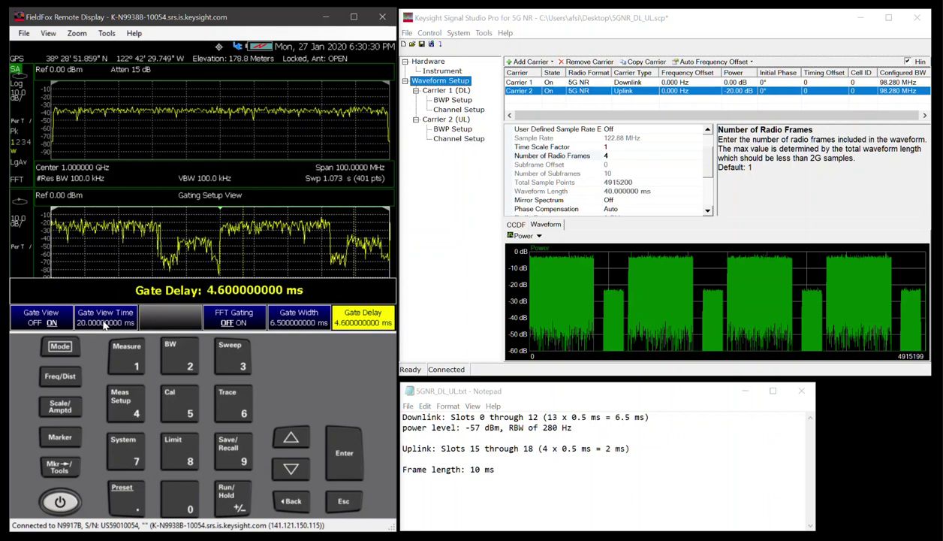
{"action": "key", "text": "Down"}
{"action": "key", "text": "Down"}
{"action": "key", "text": "Down"}
{"action": "key", "text": "Down"}
{"action": "key", "text": "Down"}
{"action": "key", "text": "Down"}
{"action": "key", "text": "Down"}
{"action": "key", "text": "Down"}
{"action": "key", "text": "Down"}
{"action": "key", "text": "Down"}
{"action": "key", "text": "Down"}
{"action": "key", "text": "Down"}
{"action": "key", "text": "Down"}
{"action": "key", "text": "Down"}
{"action": "key", "text": "Down"}
{"action": "key", "text": "Up"}
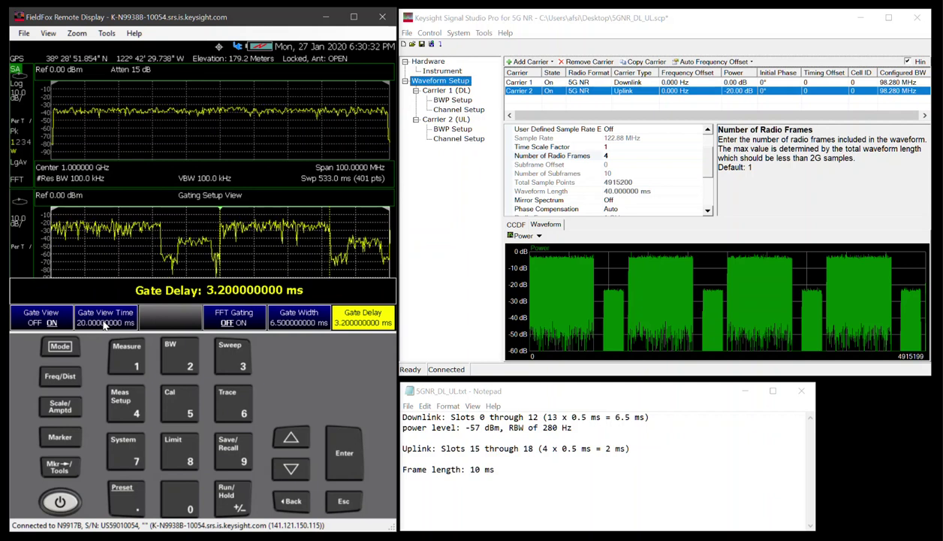
{"action": "key", "text": "F4"}
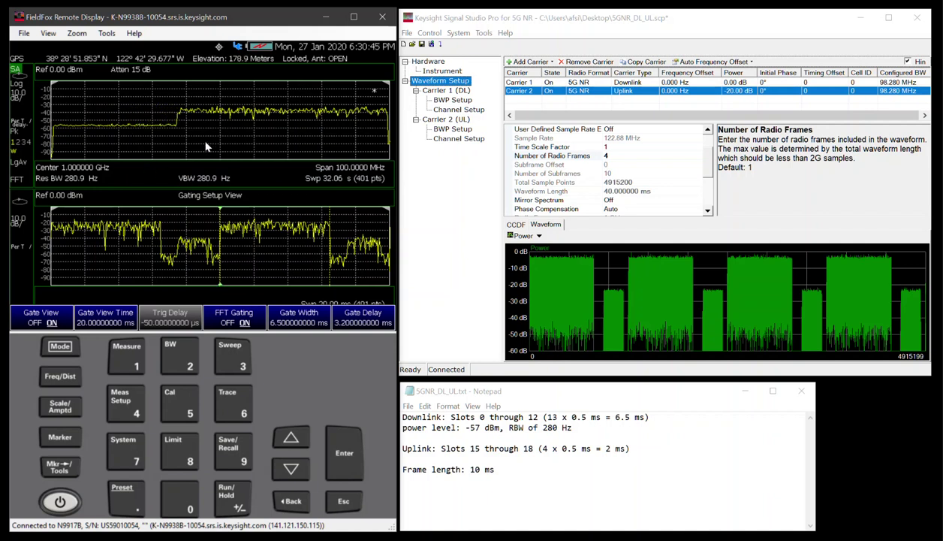
Read Marker 1 at -56.13 dBm and correct the logged downlink power from -57 to -56 dBm
{"action": "left_click", "coordinate": [496, 428]}
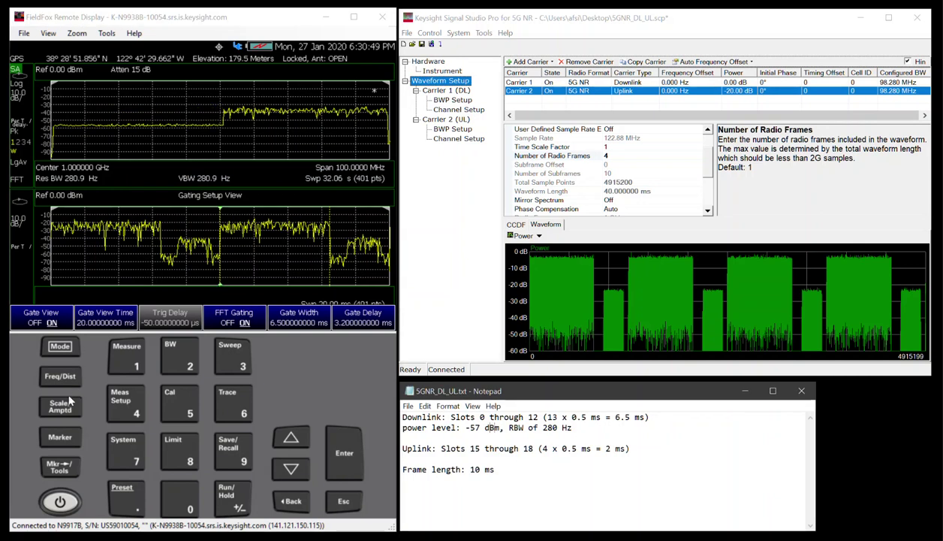
{"action": "left_click", "coordinate": [63, 441]}
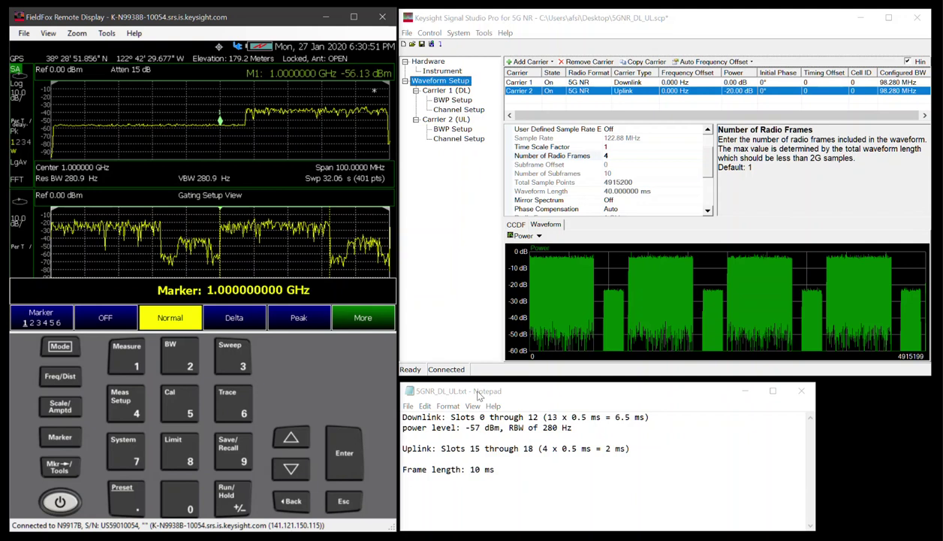
{"action": "left_click", "coordinate": [476, 427]}
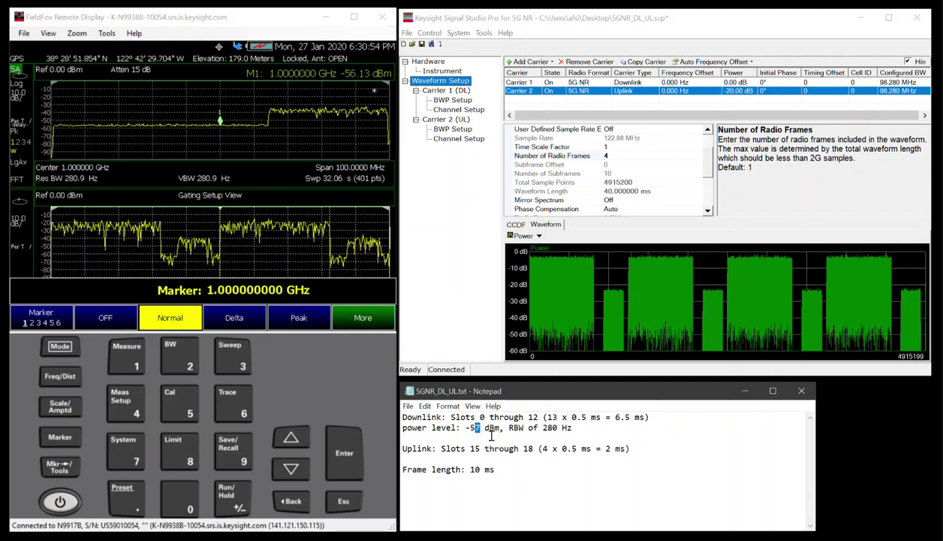
{"action": "key", "text": "BackSpace"}
{"action": "type", "text": "6"}
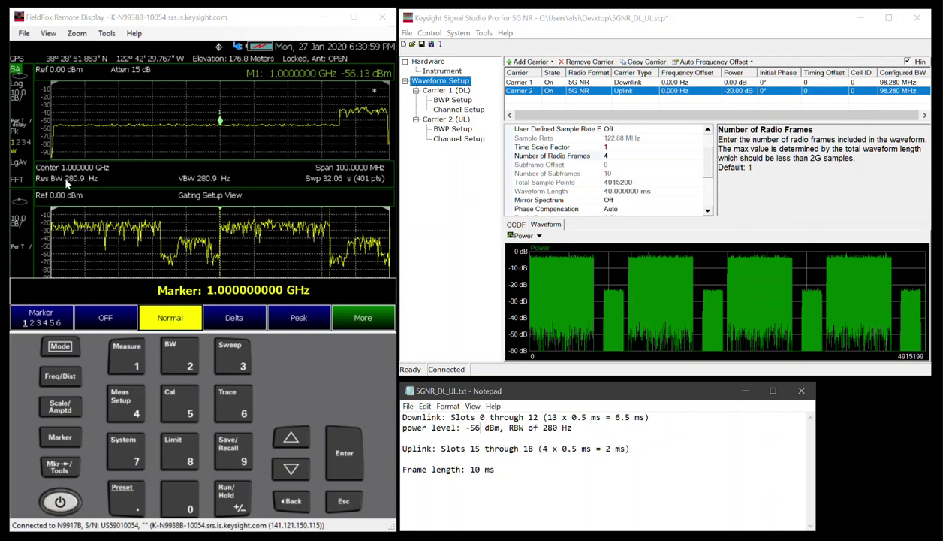
{"action": "left_click", "coordinate": [340, 499]}
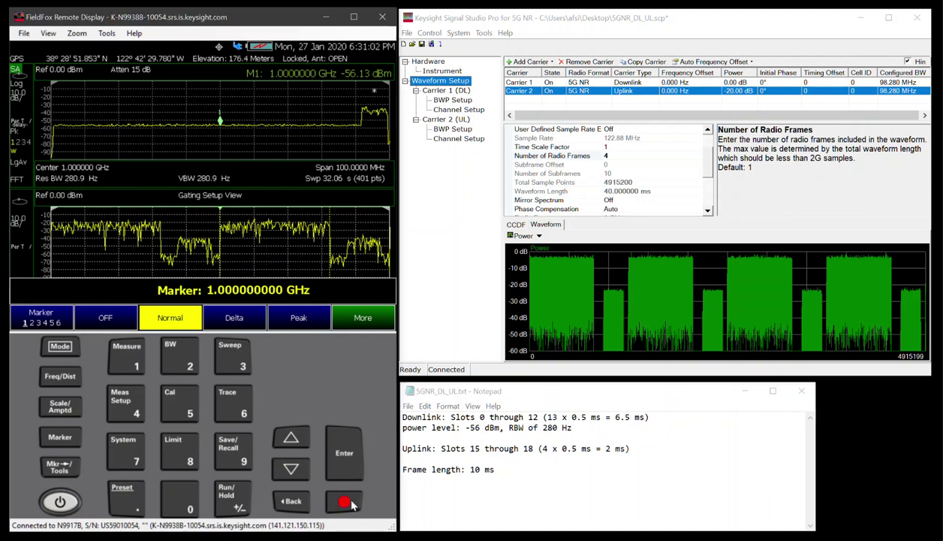
Set the FFT gate width to 2 ms
{"action": "left_click", "coordinate": [238, 359]}
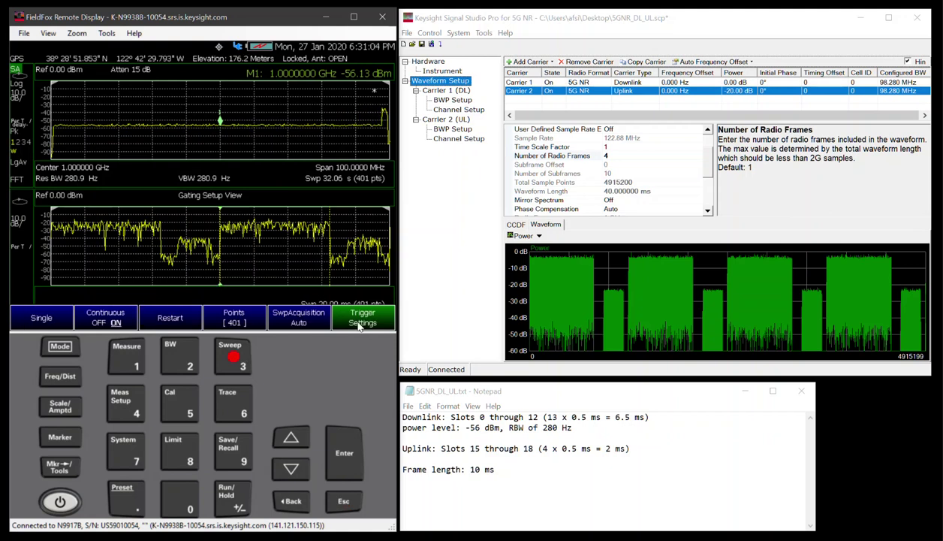
{"action": "left_click", "coordinate": [360, 320]}
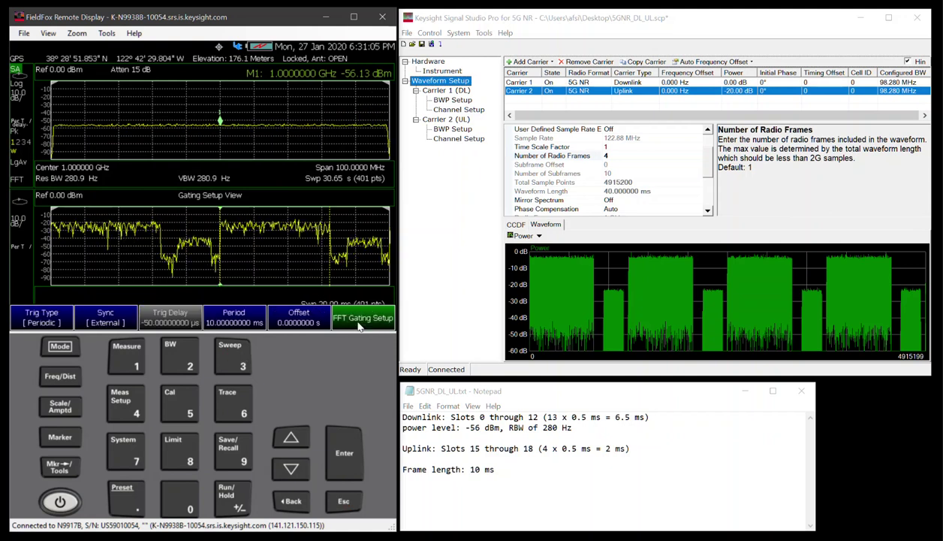
{"action": "left_click", "coordinate": [360, 322]}
{"action": "left_click", "coordinate": [285, 323]}
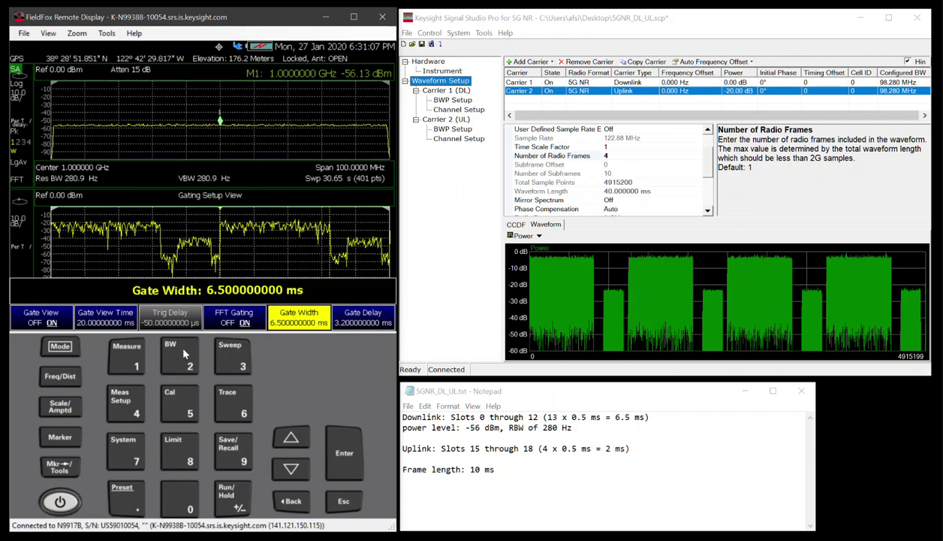
{"action": "left_click", "coordinate": [178, 357]}
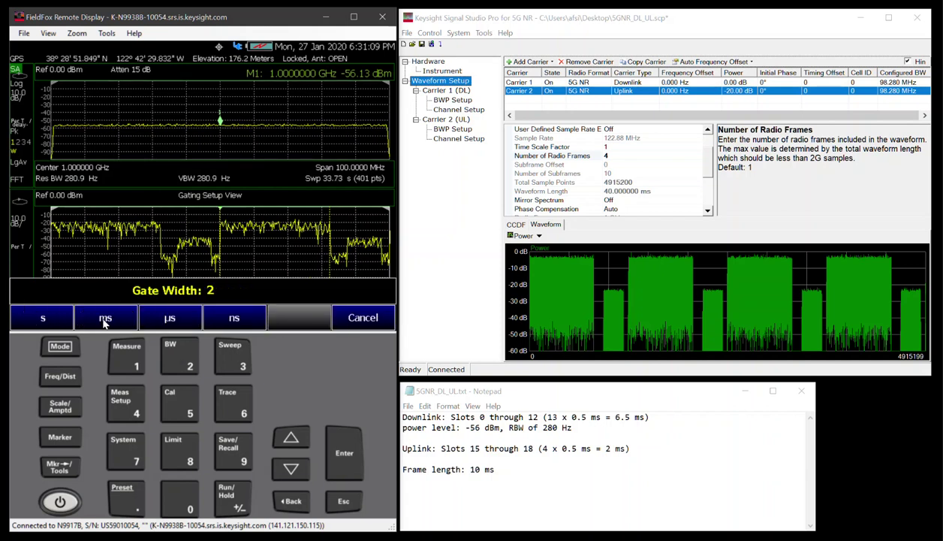
{"action": "left_click", "coordinate": [105, 319]}
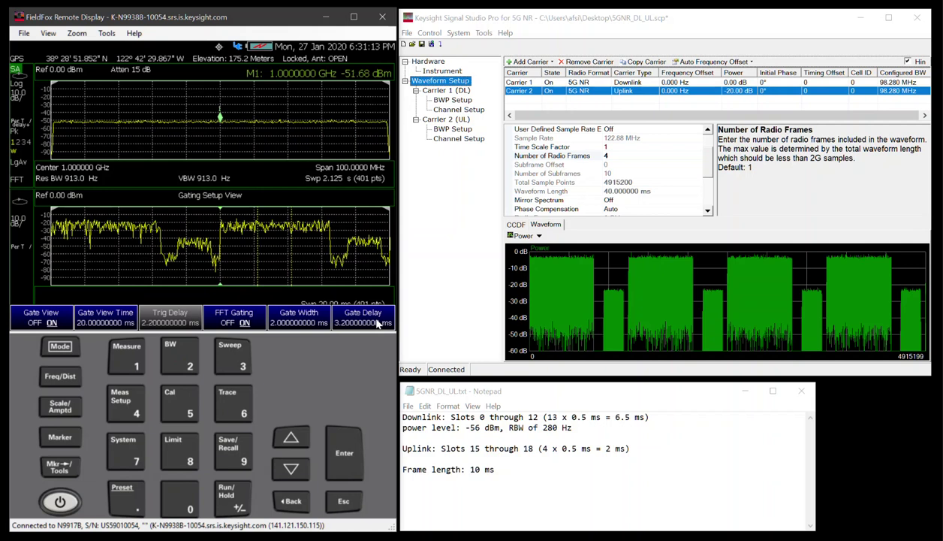
Move the gate delay to -1.5 ms to cover the uplink slots
{"action": "left_click", "coordinate": [363, 318]}
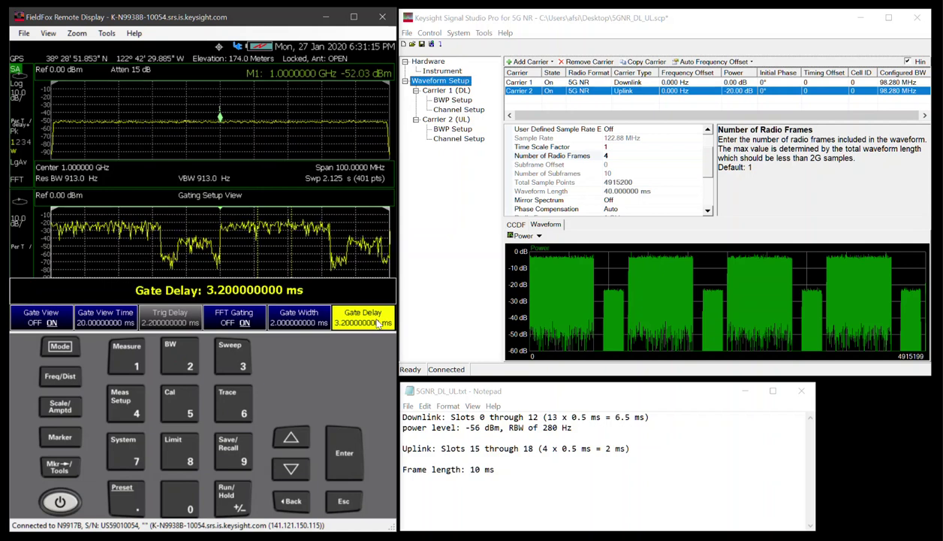
{"action": "scroll", "coordinate": [378, 322], "scroll_direction": "down", "scroll_amount": 20}
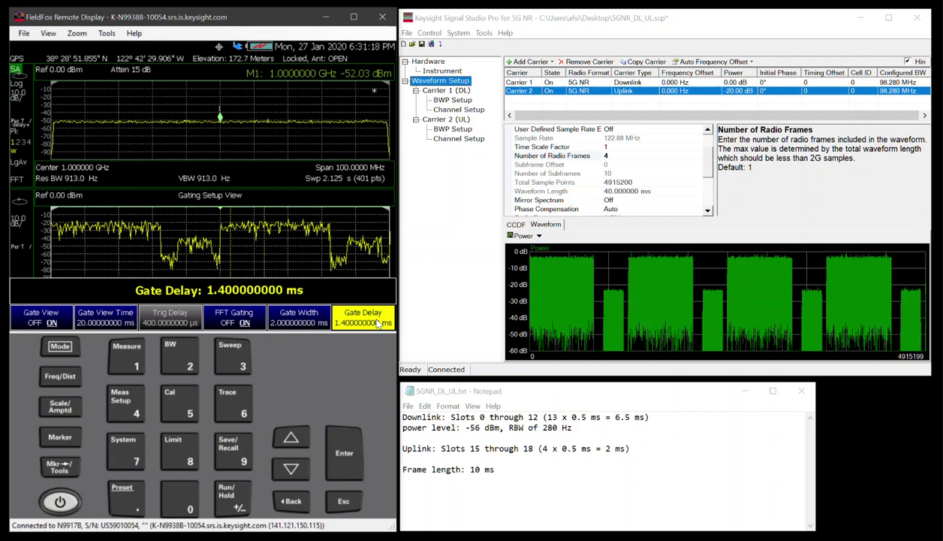
{"action": "scroll", "coordinate": [377, 322], "scroll_direction": "down", "scroll_amount": 20}
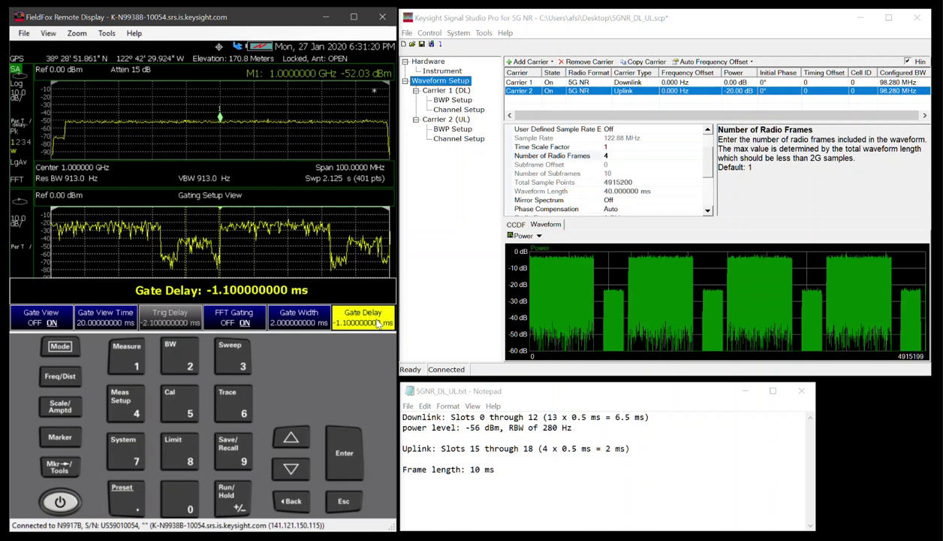
{"action": "scroll", "coordinate": [378, 322], "scroll_direction": "down", "scroll_amount": 2}
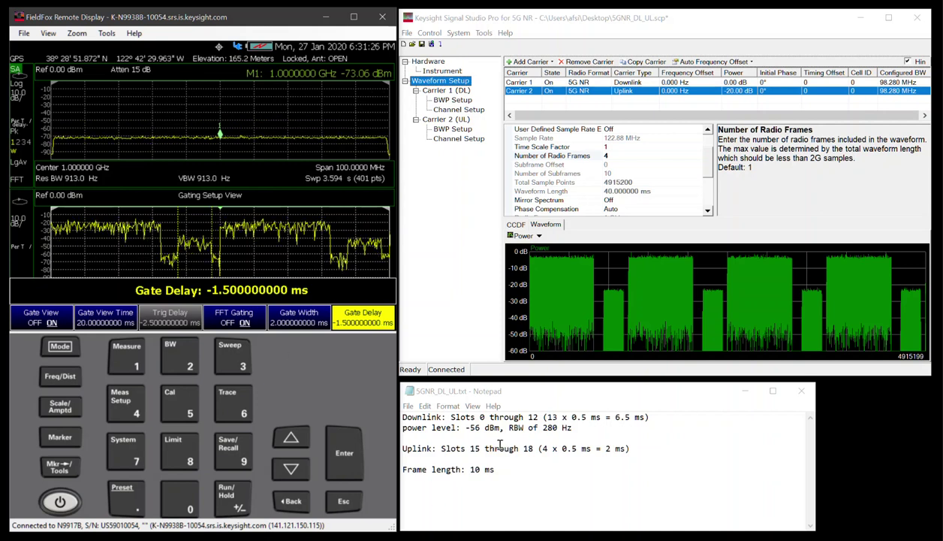
Add 'power level: -73 dBm, RBW of 913 Hz' on a new line under the Uplink line in Notepad
{"action": "left_click", "coordinate": [651, 449]}
{"action": "key", "text": "Return"}
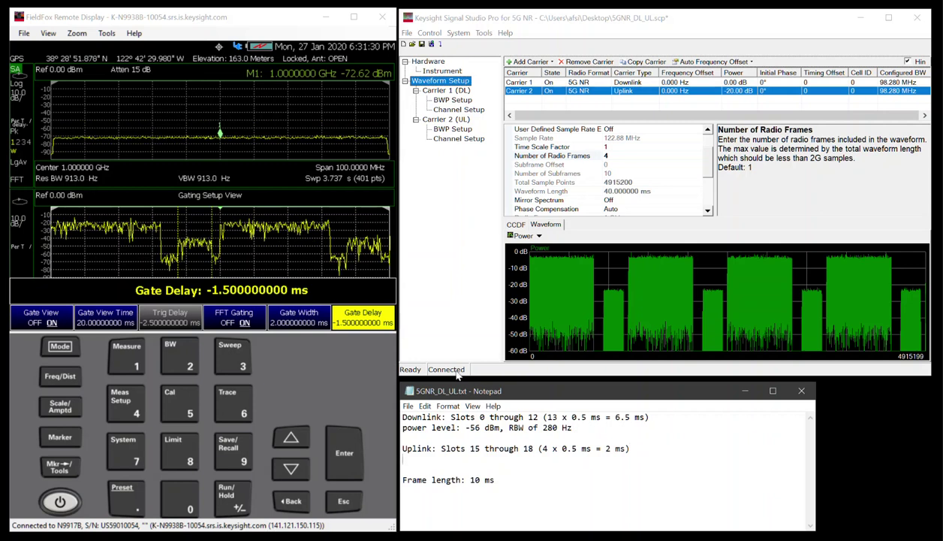
{"action": "type", "text": "power leve"}
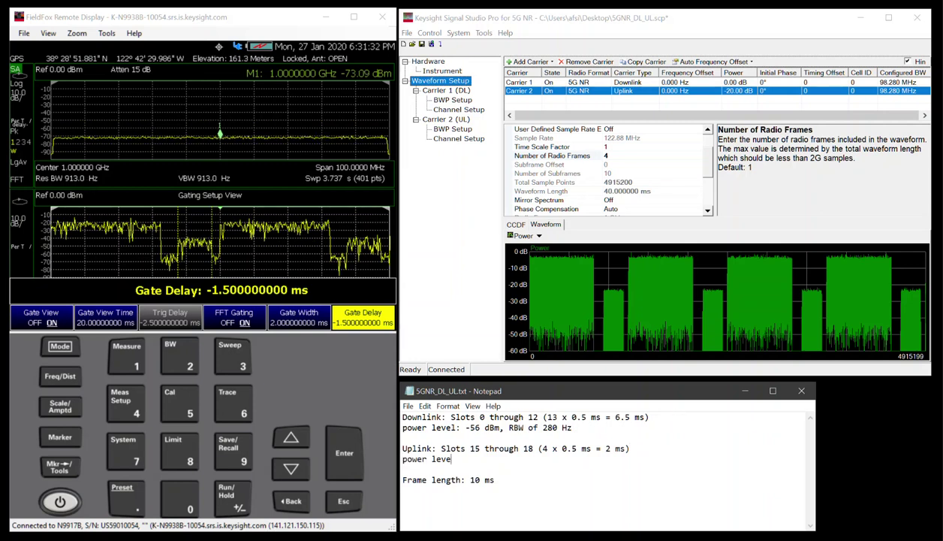
{"action": "type", "text": "l: "}
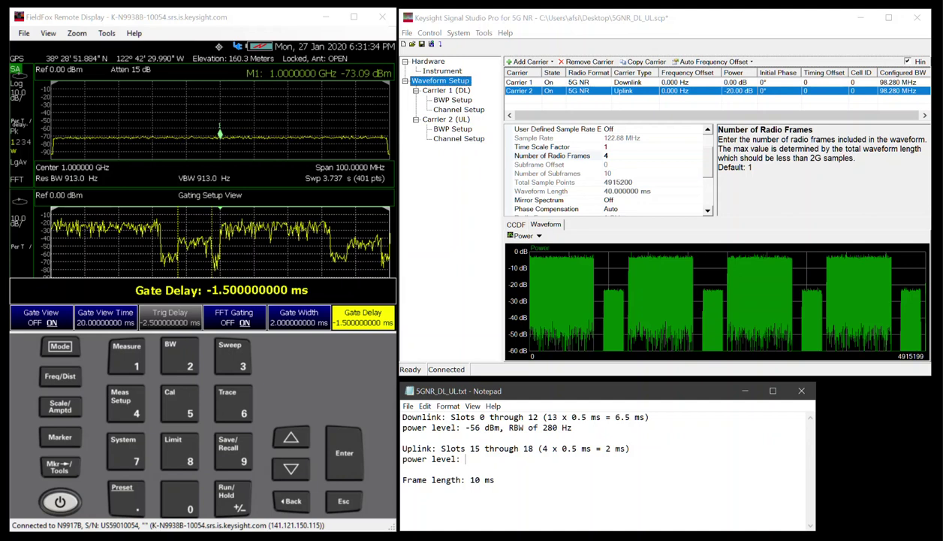
{"action": "type", "text": "-73 dBm, RBW of "}
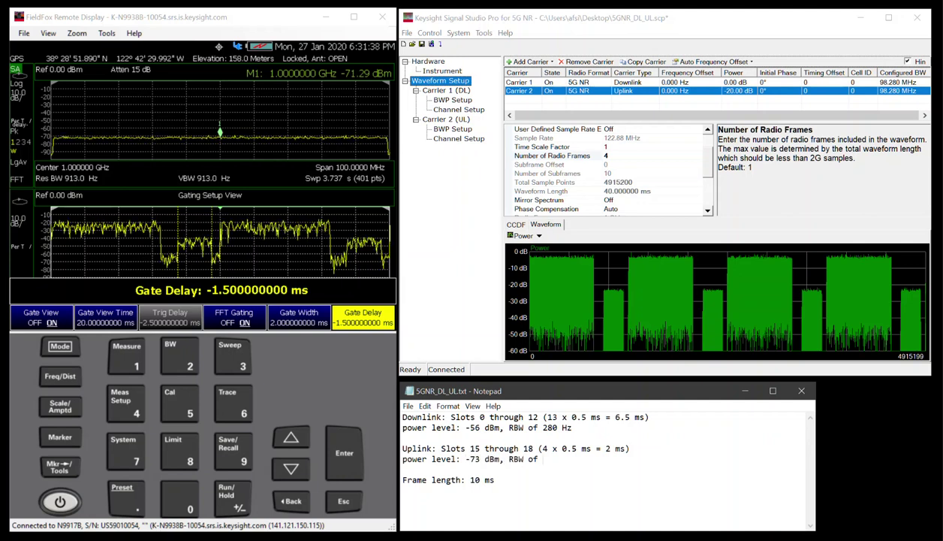
{"action": "type", "text": "913 Hz"}
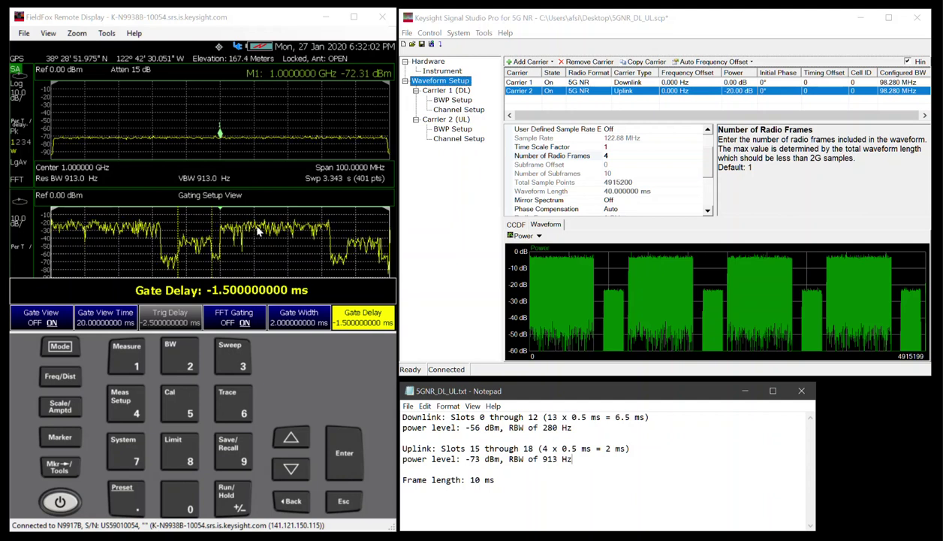
{"action": "left_click", "coordinate": [327, 493]}
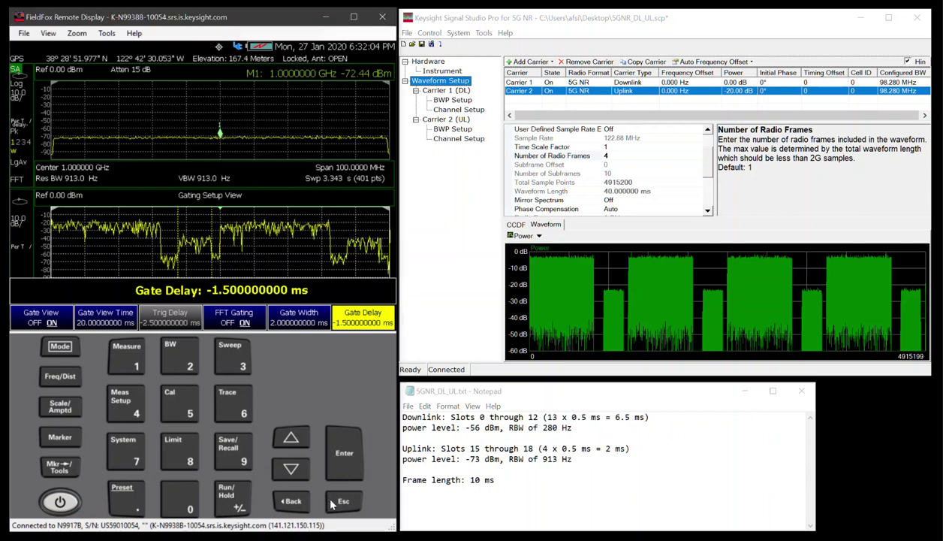
Show the Sync options in the sweep's trigger settings
{"action": "left_click", "coordinate": [223, 348]}
{"action": "left_click", "coordinate": [358, 319]}
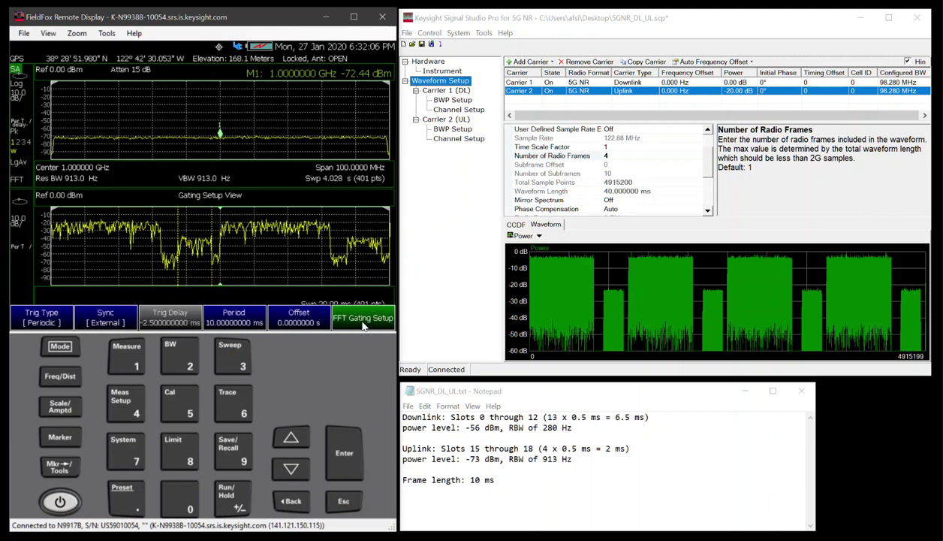
{"action": "left_click", "coordinate": [107, 323]}
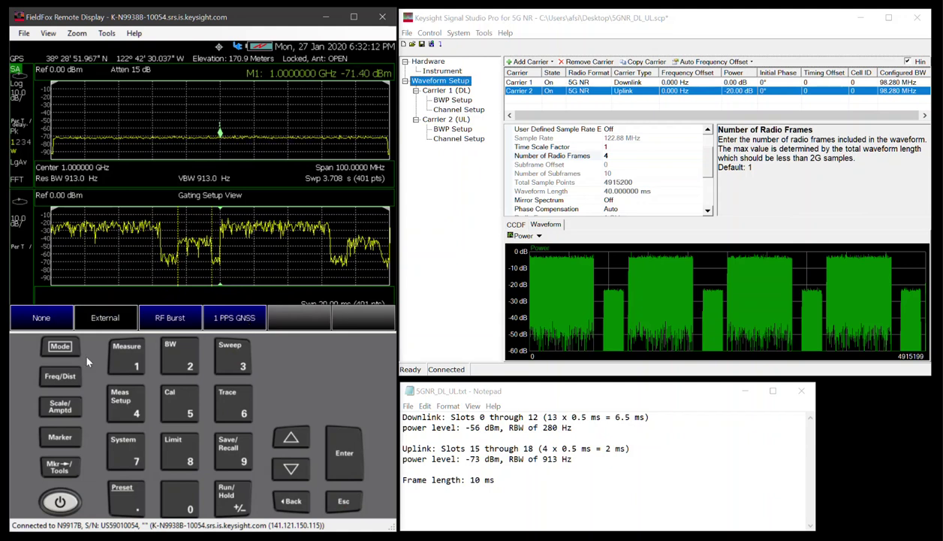
Page through the instrument modes and launch the OTA application
{"action": "left_click", "coordinate": [63, 353]}
{"action": "left_click", "coordinate": [351, 323]}
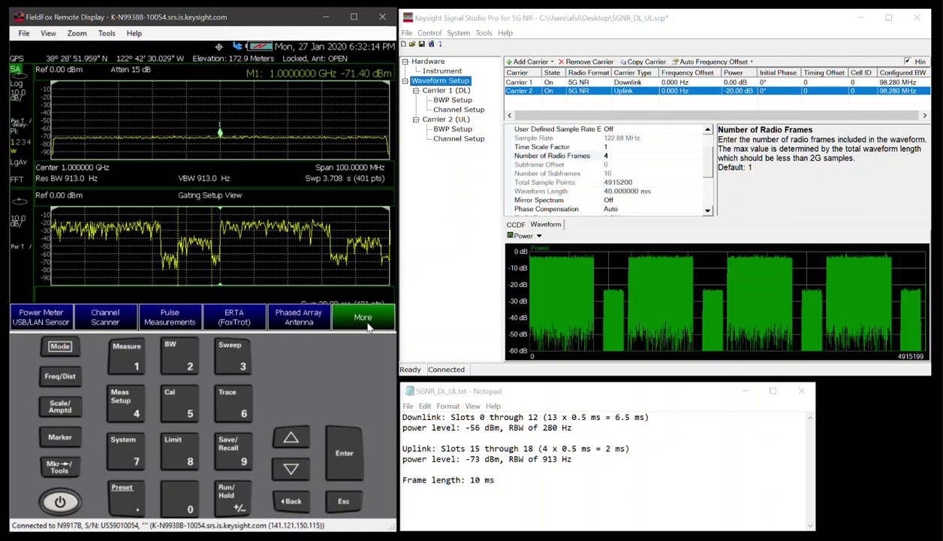
{"action": "left_click", "coordinate": [350, 329]}
{"action": "left_click", "coordinate": [234, 325]}
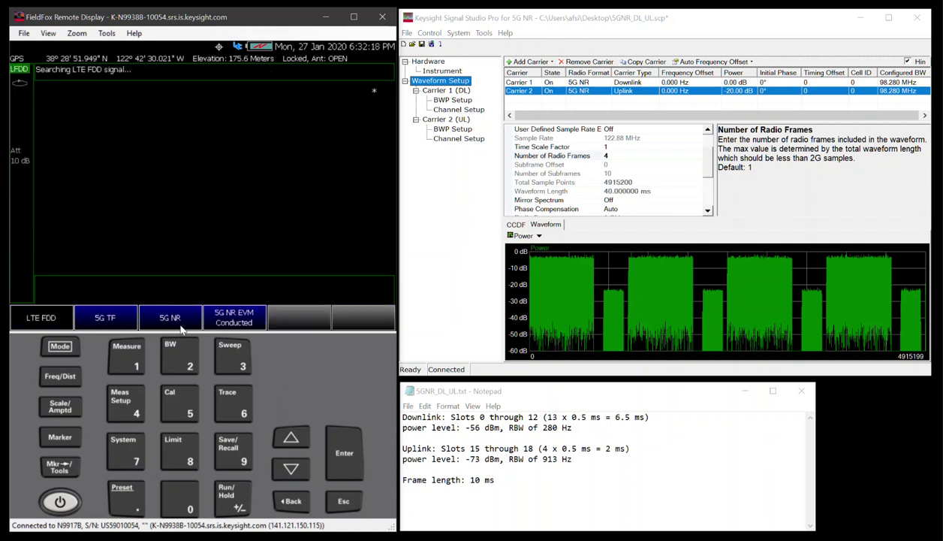
Start the 5G NR cell scan and raise the amplitude range to 0 dBm
{"action": "left_click", "coordinate": [181, 327]}
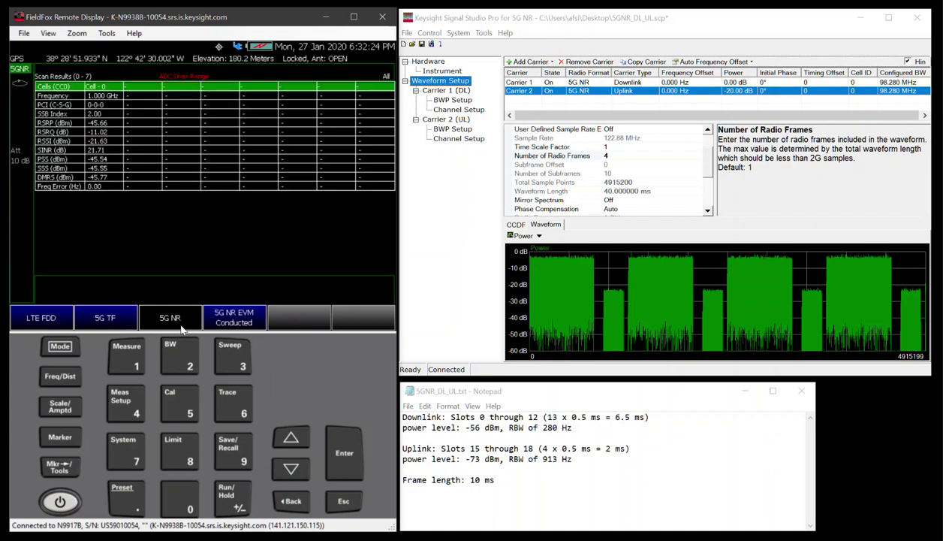
{"action": "left_click", "coordinate": [62, 406]}
{"action": "left_click", "coordinate": [291, 439]}
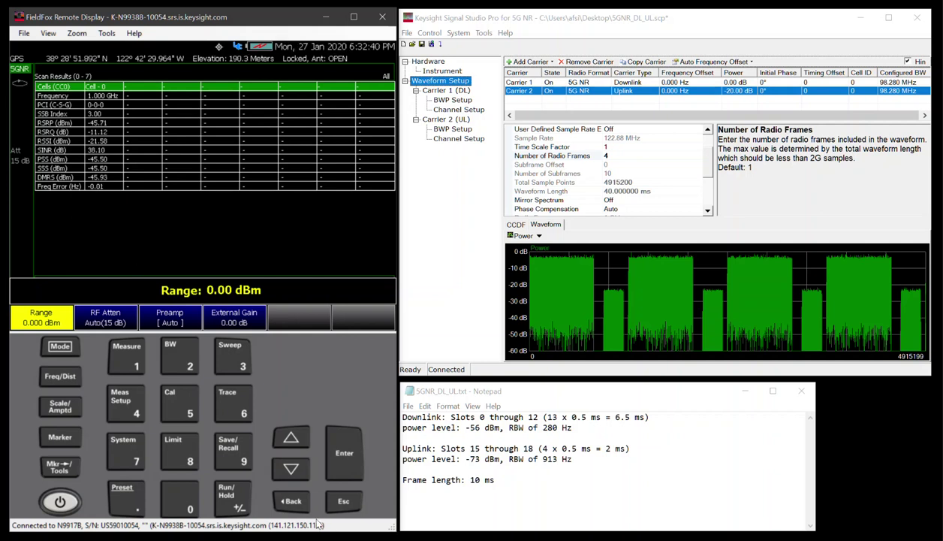
{"action": "left_click", "coordinate": [331, 489]}
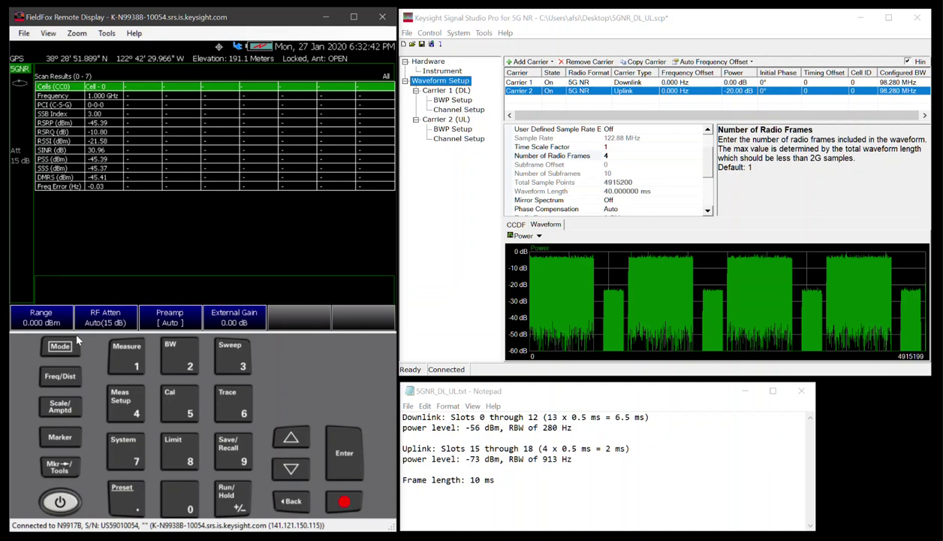
Switch to the 5G NR EVM measurement, scroll its results table, then return to the 5G NR scan
{"action": "left_click", "coordinate": [127, 359]}
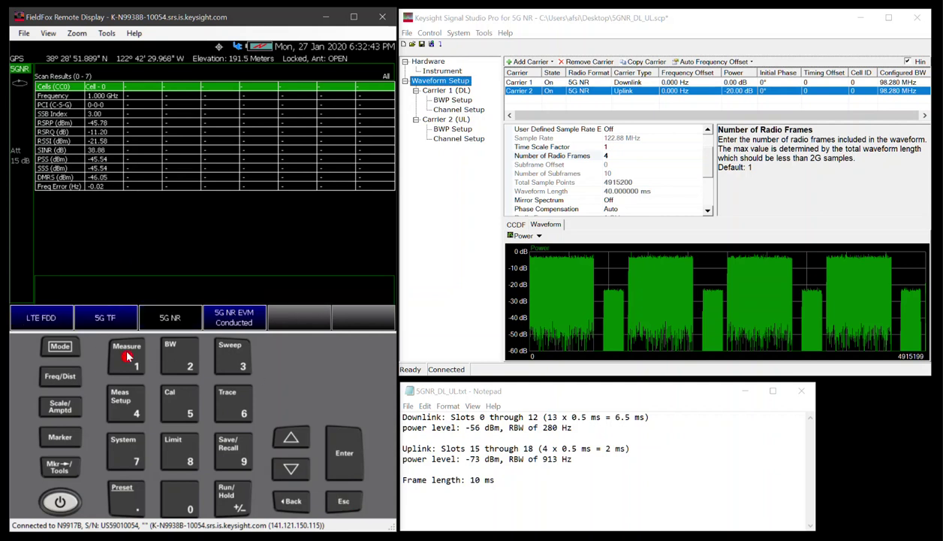
{"action": "left_click", "coordinate": [221, 327]}
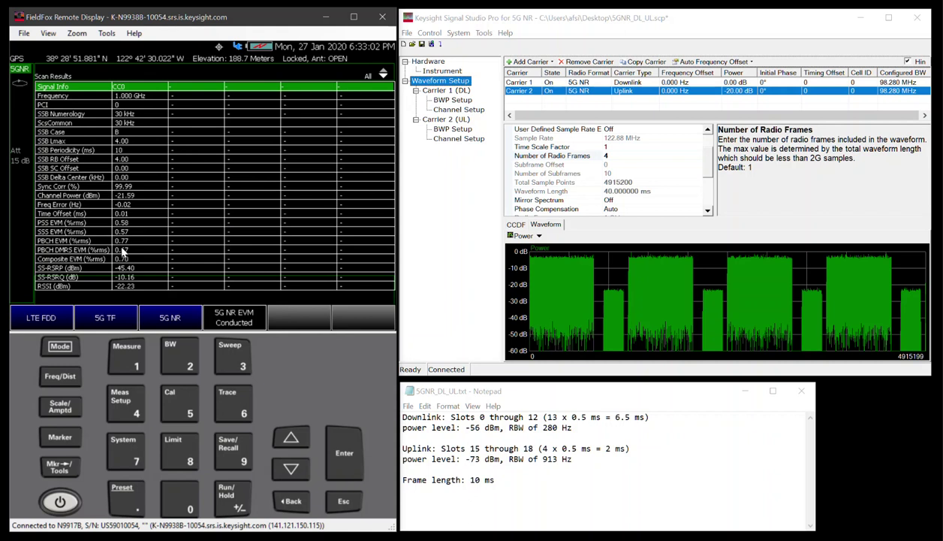
{"action": "scroll", "coordinate": [123, 252], "scroll_direction": "down", "scroll_amount": 4}
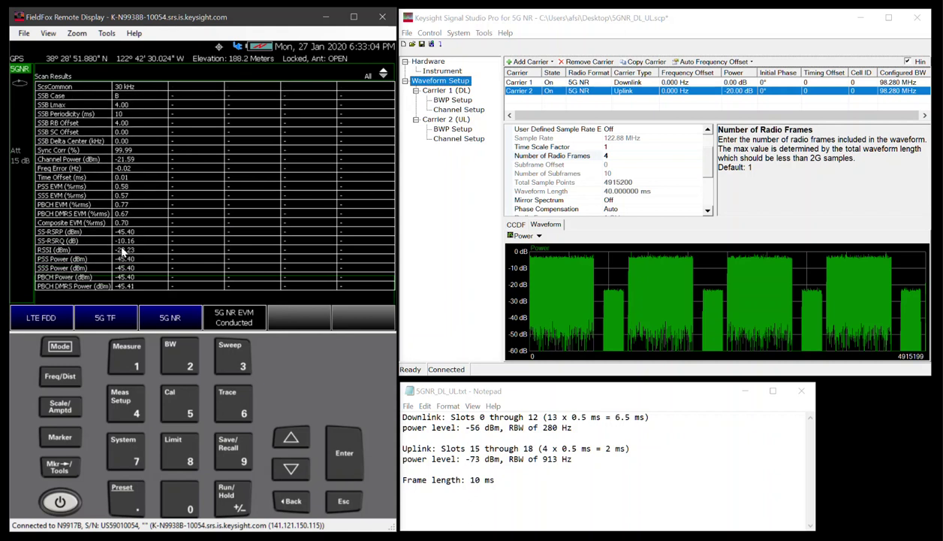
{"action": "scroll", "coordinate": [122, 252], "scroll_direction": "up", "scroll_amount": 4}
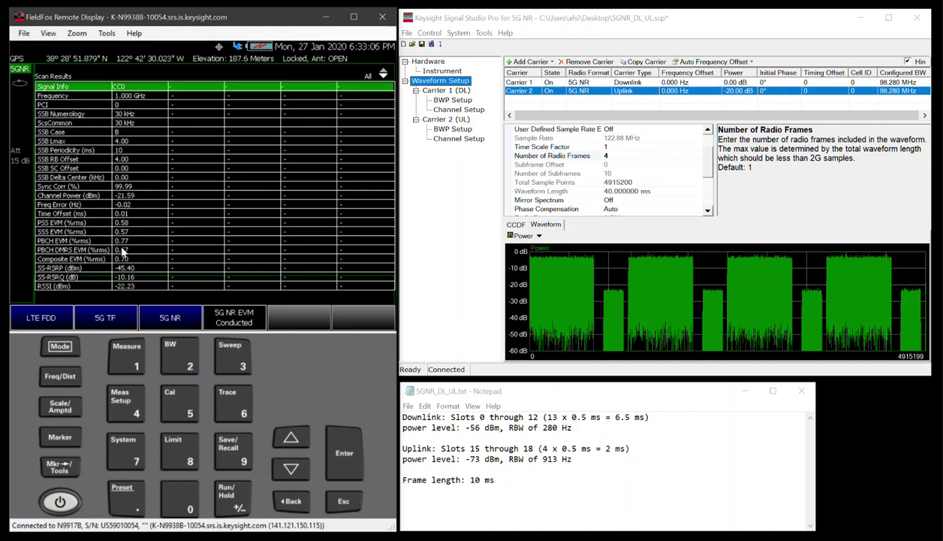
{"action": "left_click", "coordinate": [169, 318]}
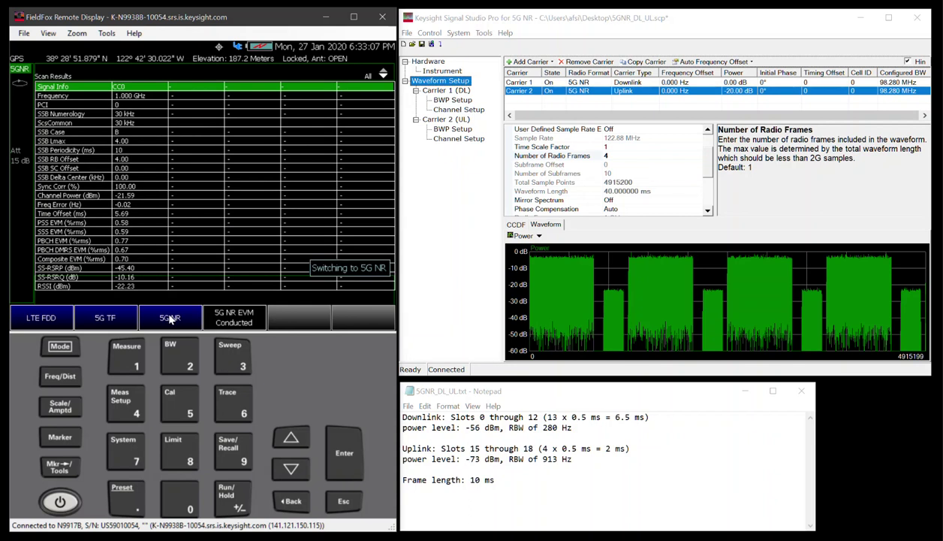